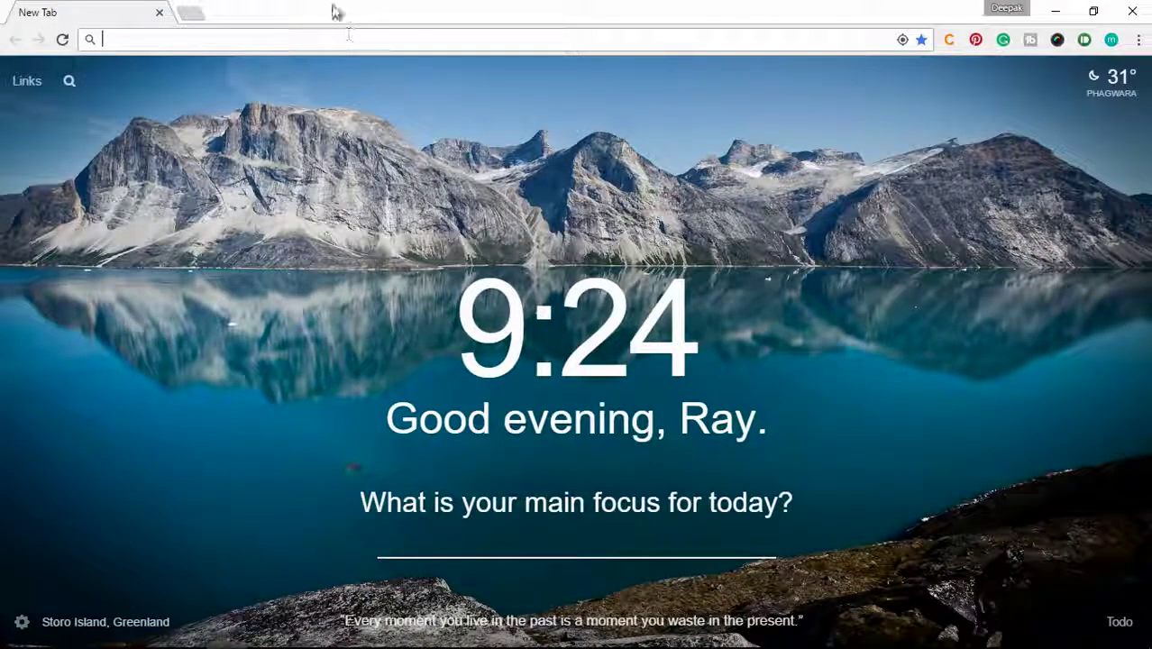
Go to pixlr.com in Chrome by typing 'pixlr' and accepting the suggestion.
click(315, 34)
text(pixlr)
key(Return)
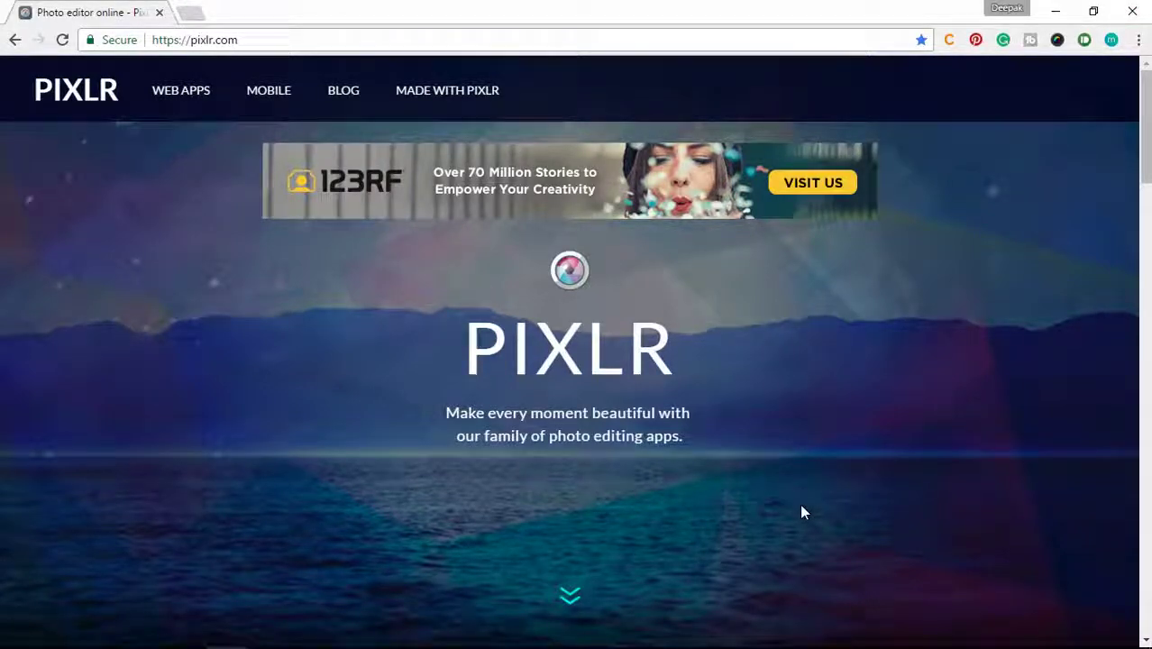
Scroll to the Pixlr Editor card and launch its web app.
click(571, 600)
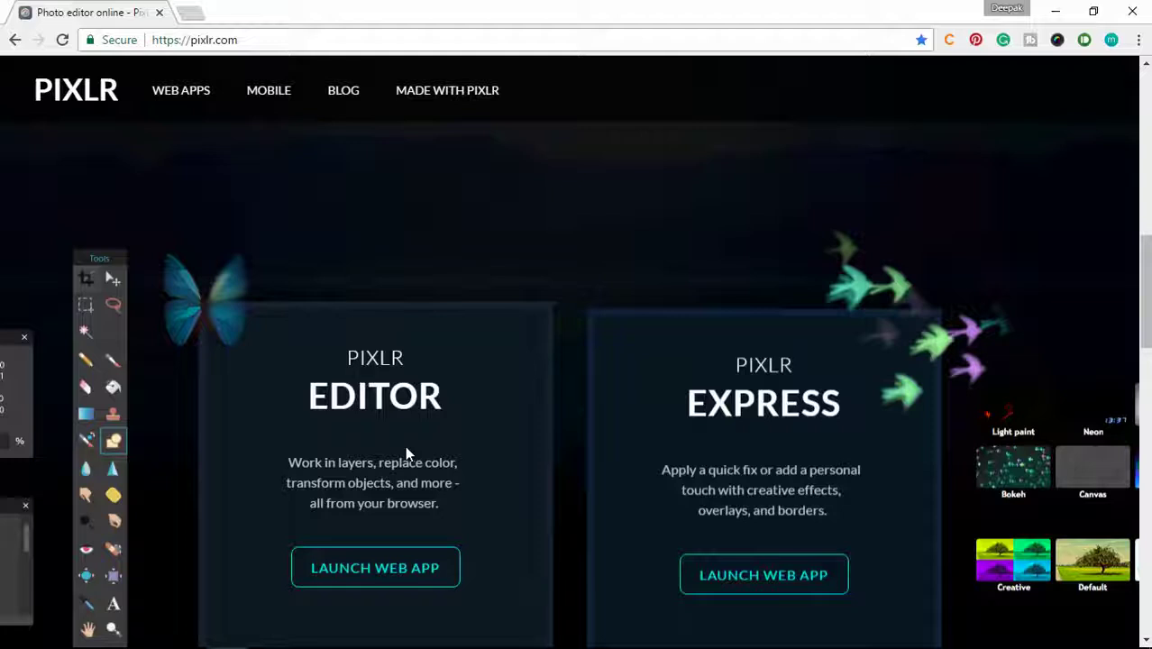
scroll(282, 413, down, 2)
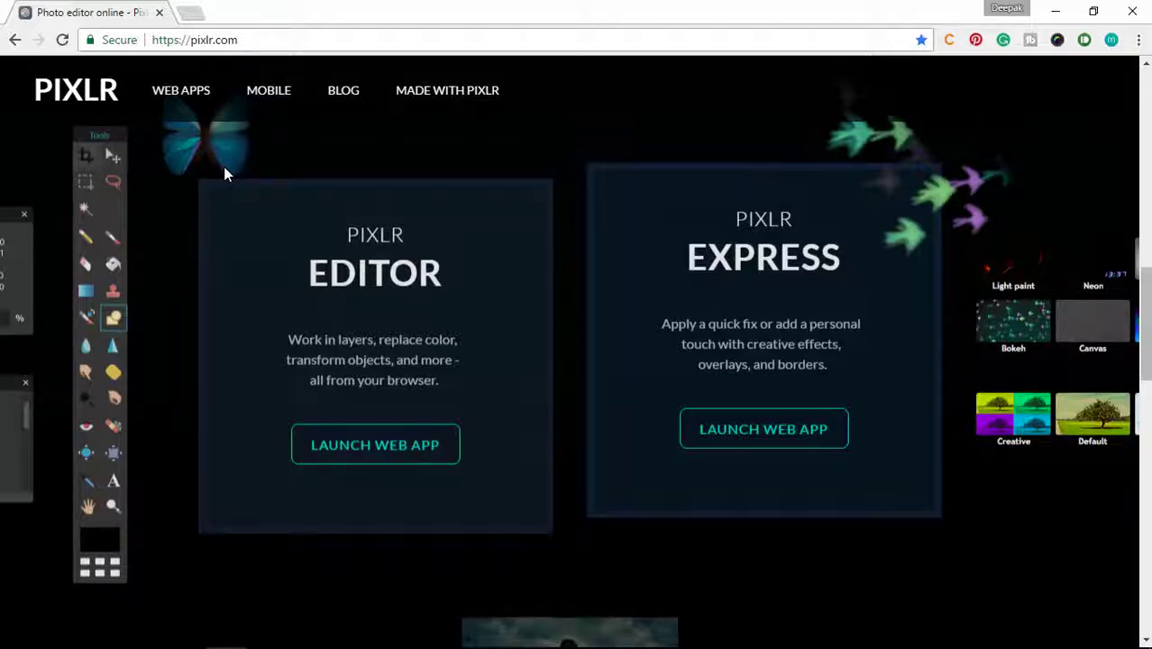
click(367, 448)
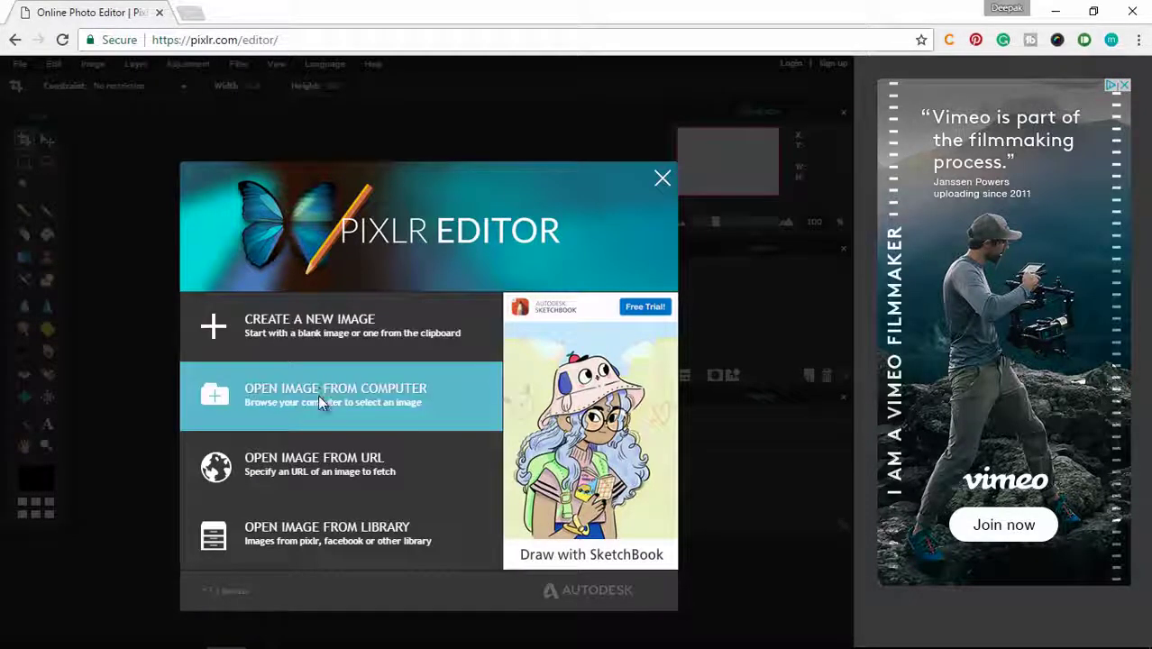
Open 67178335-spot-wallpapers from the Desktop Project folder in Pixlr Editor.
click(317, 395)
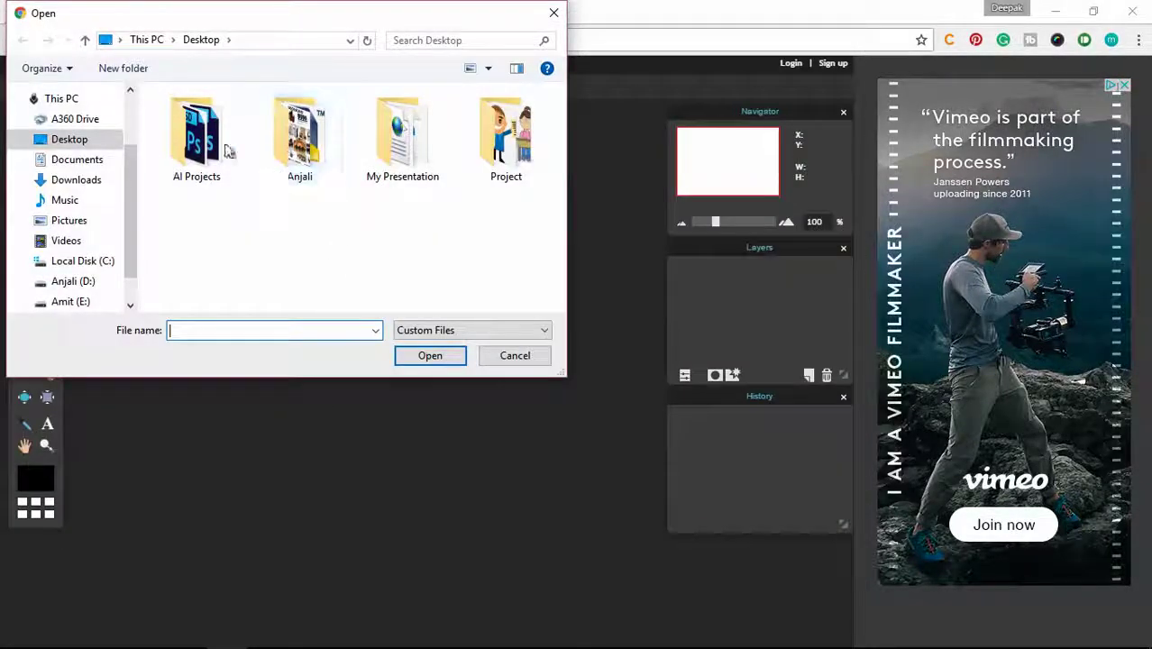
double_click(501, 135)
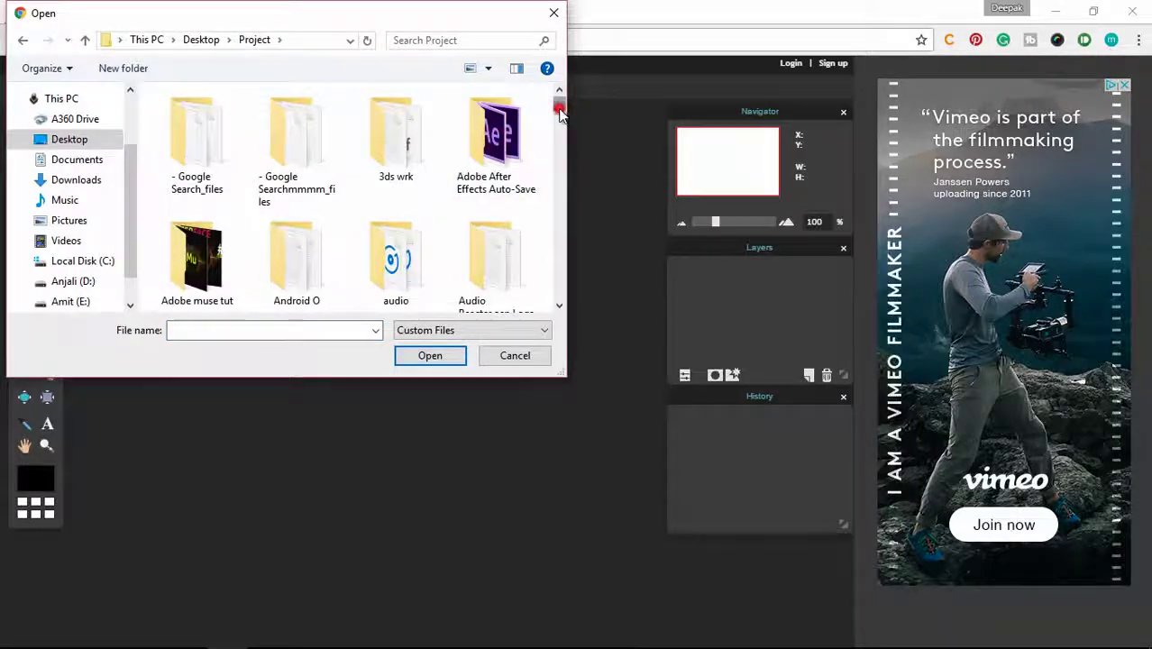
drag(558, 102, 561, 155)
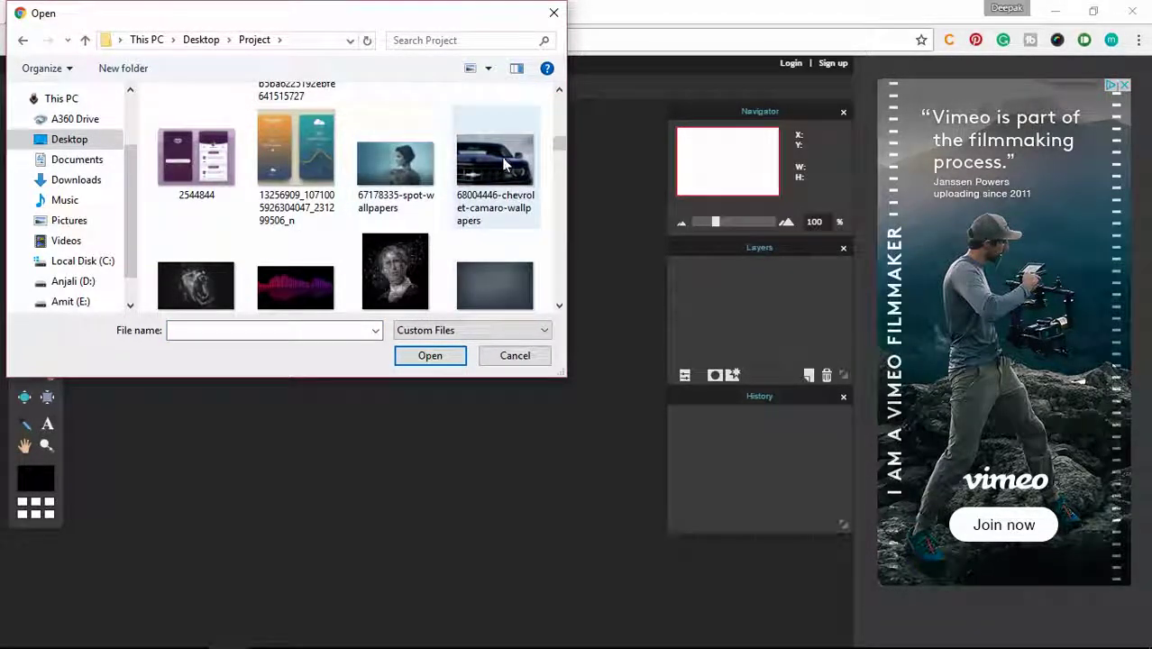
click(424, 165)
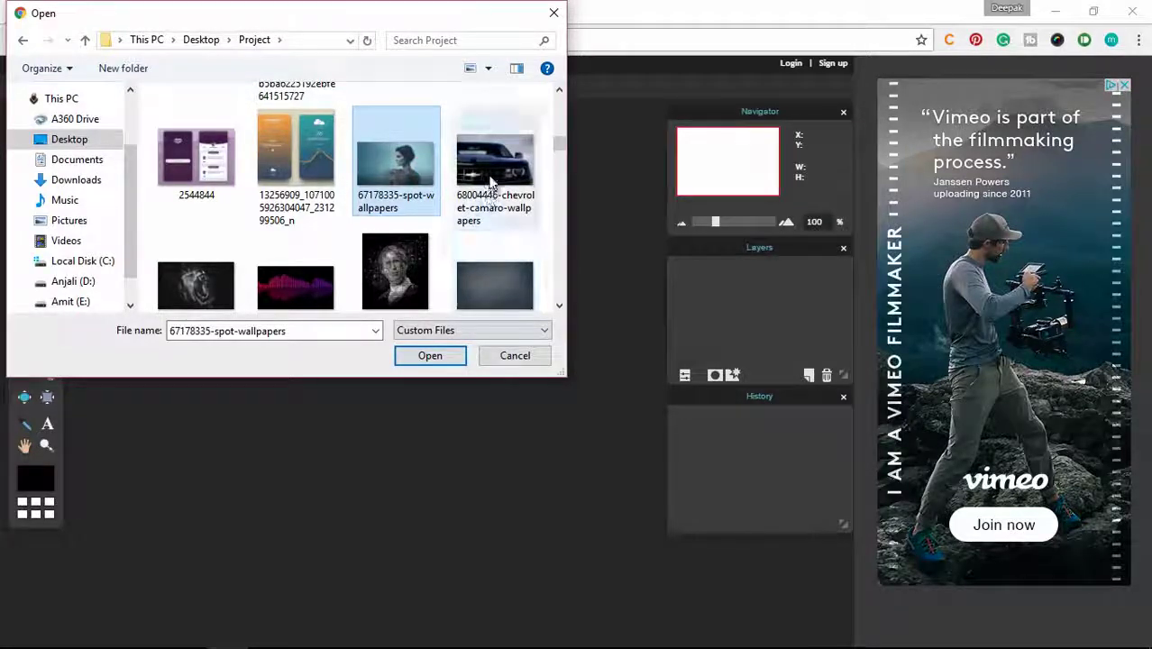
click(449, 355)
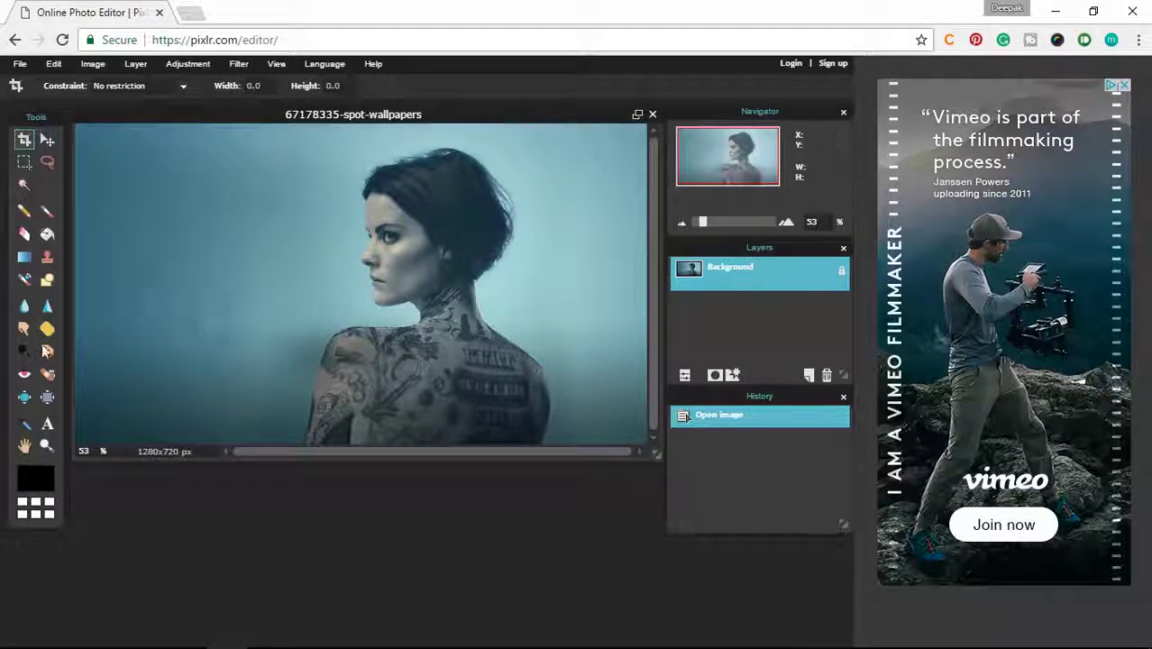
Add 'Hello XOAD' text in the AIGDT font at size 63 and move it lower-left.
click(47, 423)
click(122, 288)
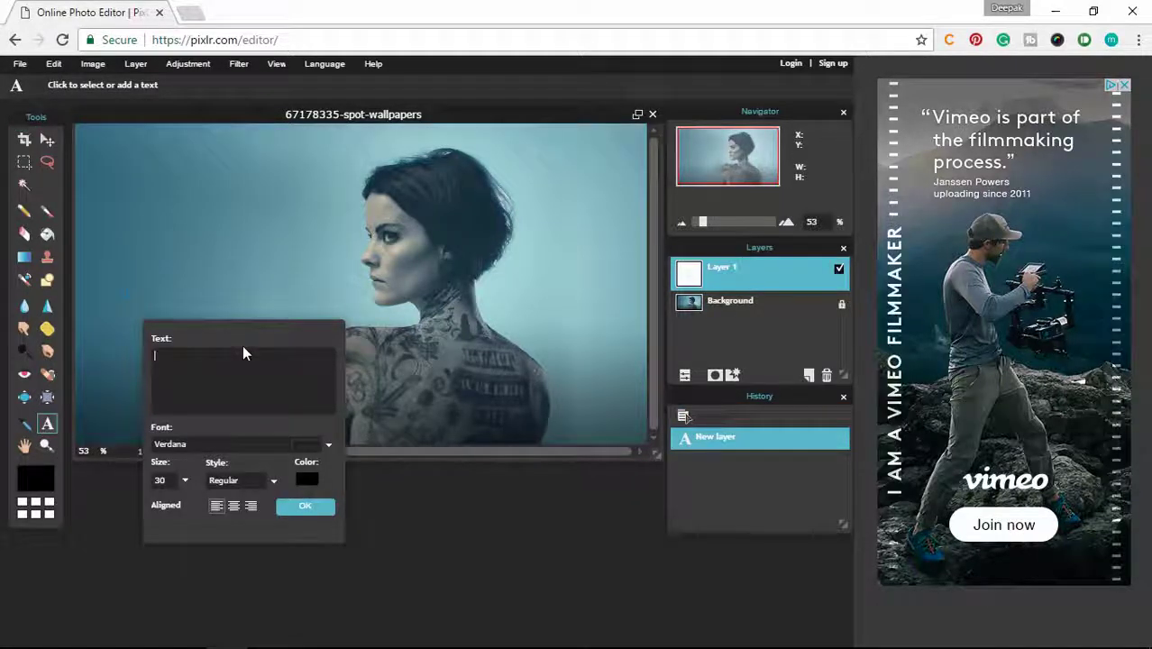
text(Hello XOAD)
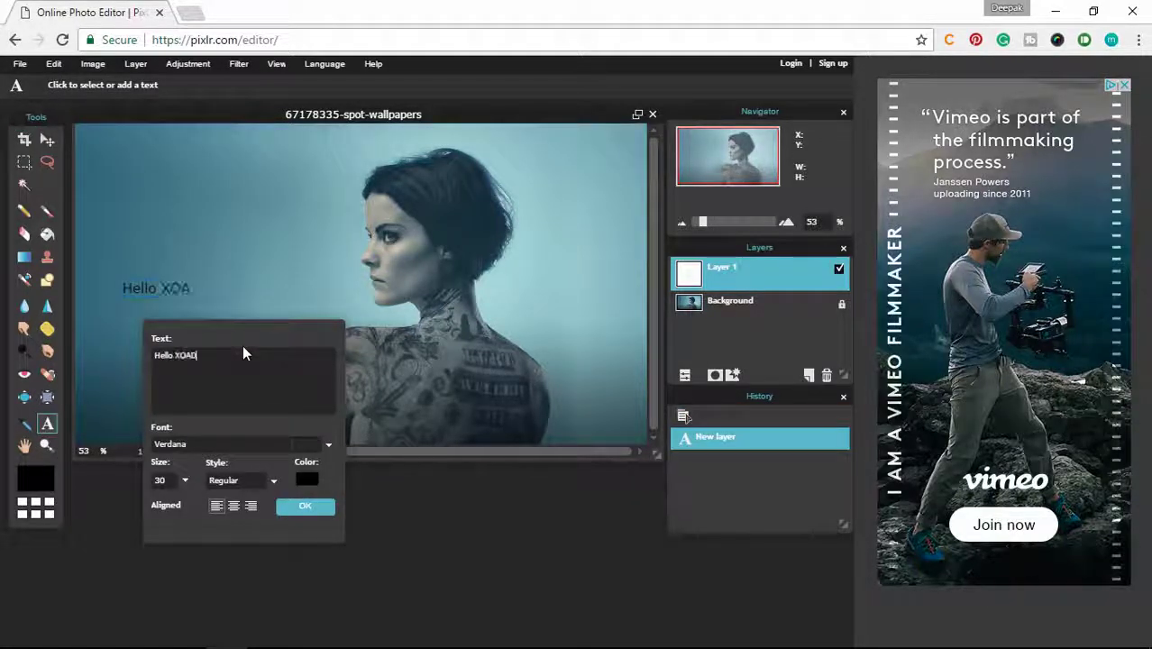
click(298, 443)
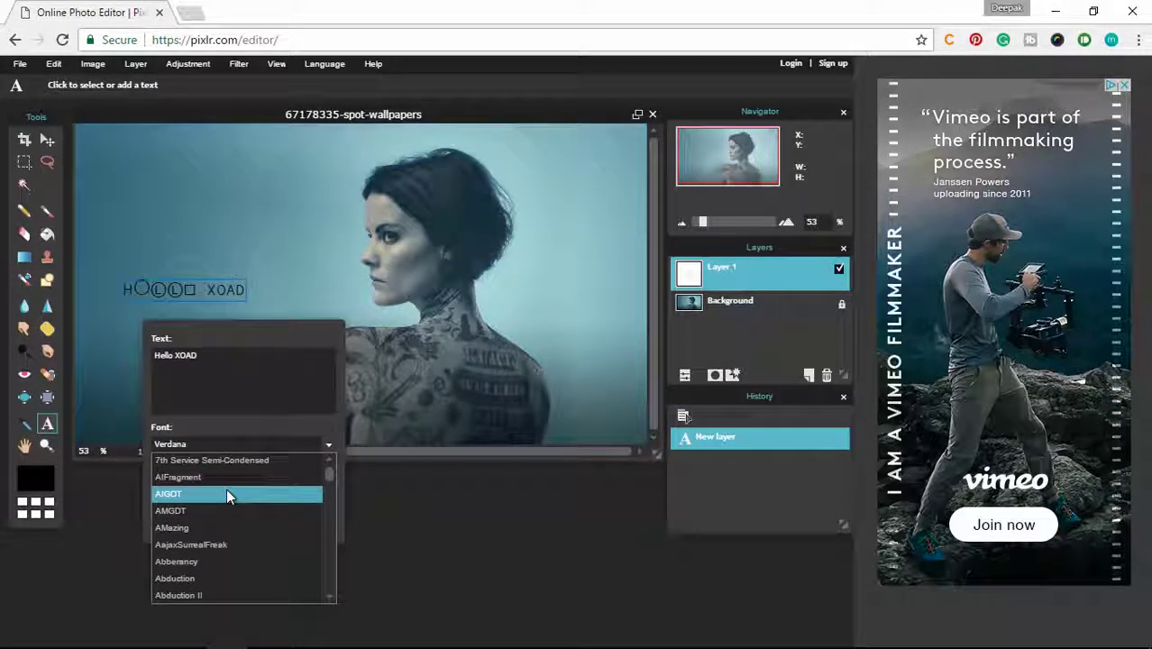
click(226, 494)
drag(185, 484, 149, 501)
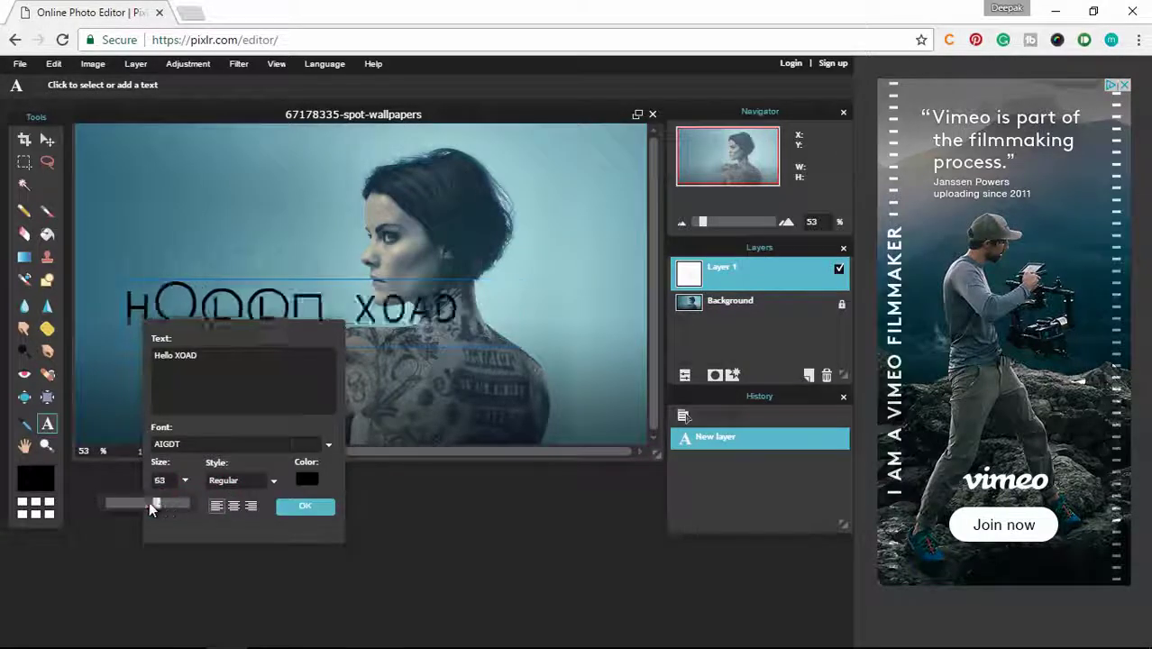
click(305, 506)
click(46, 140)
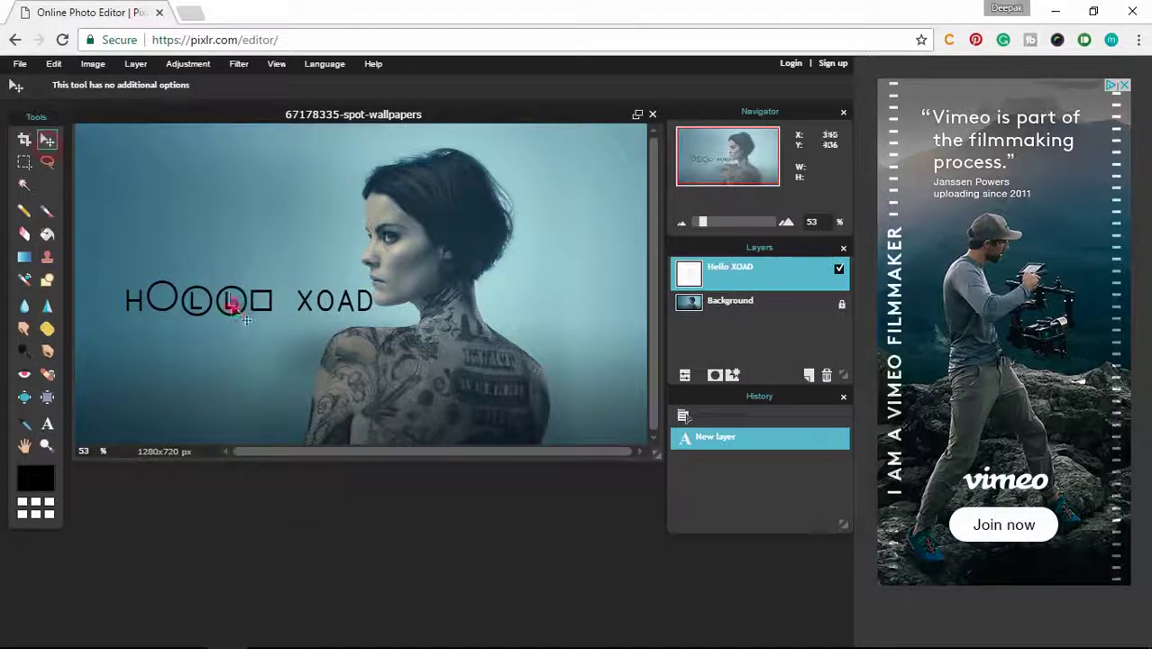
drag(227, 296, 208, 309)
Select a rectangle over the woman's head and shift that Background slice left.
click(25, 163)
drag(396, 158, 505, 280)
click(46, 140)
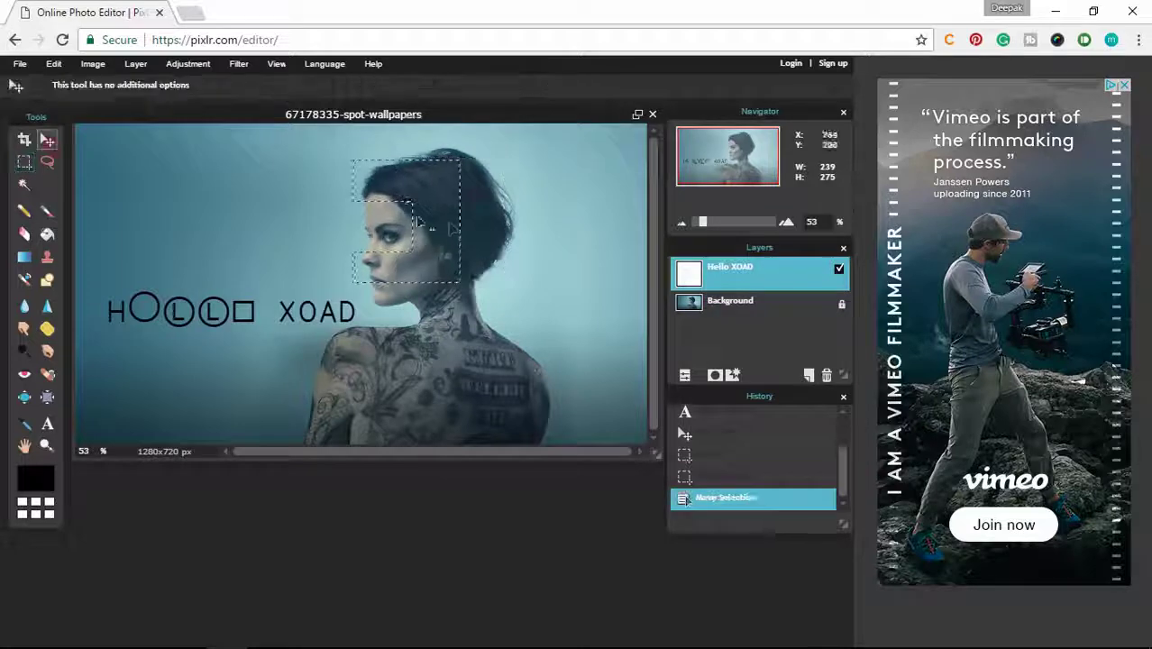
drag(225, 311, 231, 322)
click(731, 301)
drag(330, 225, 272, 227)
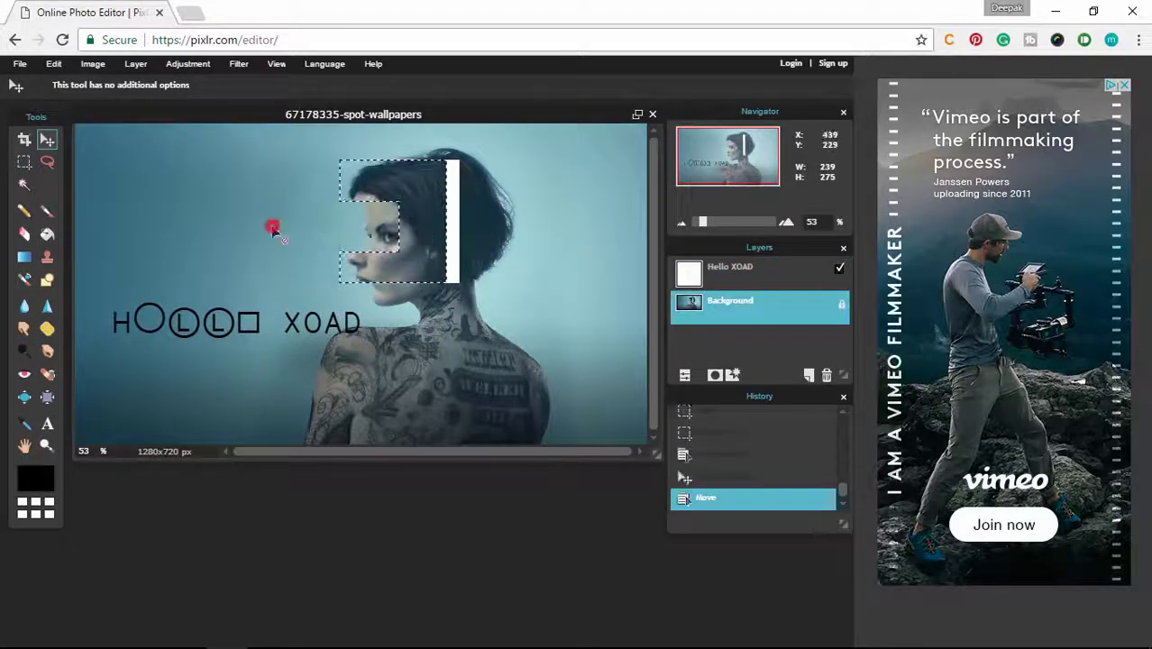
click(47, 162)
click(295, 211)
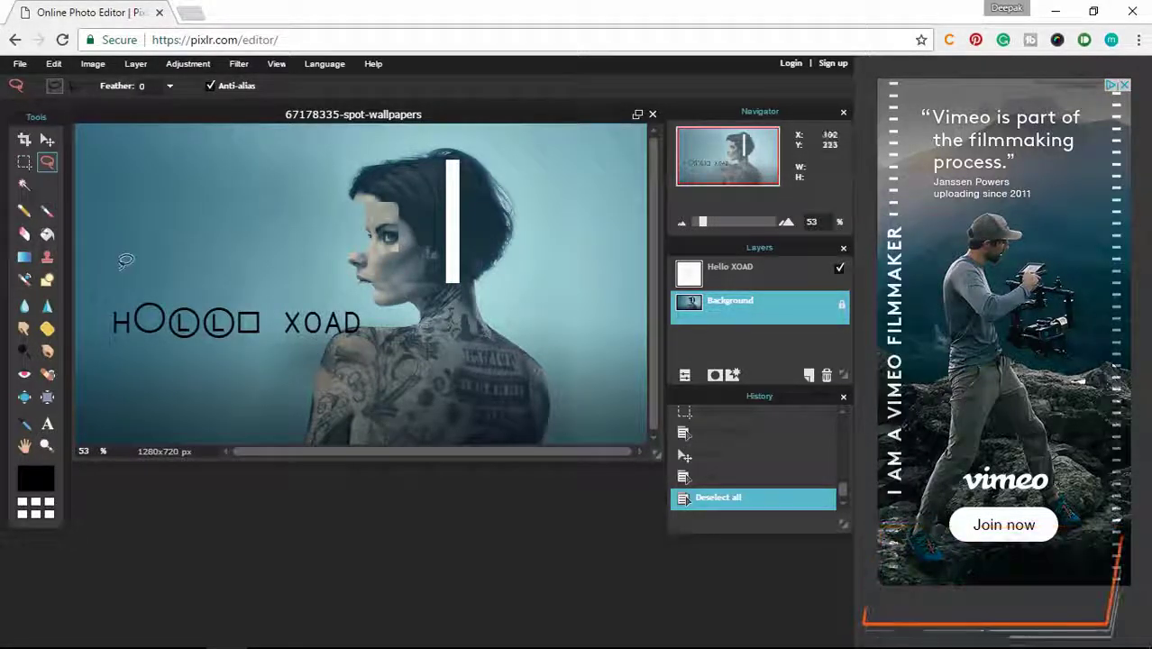
click(47, 257)
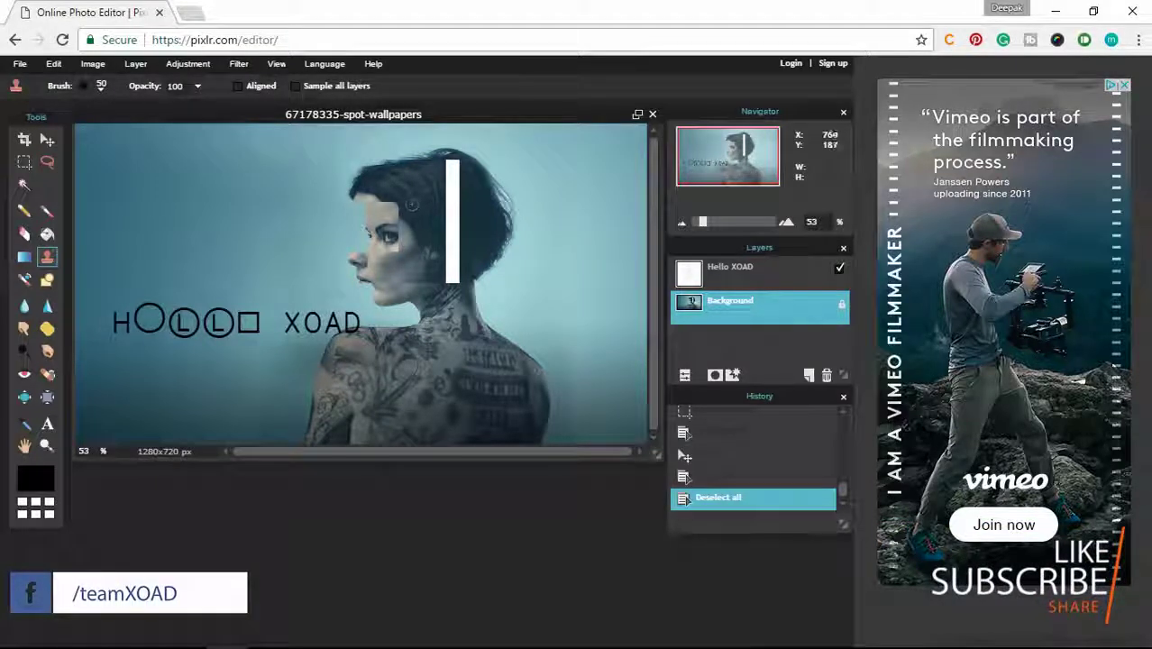
Clone the woman's face and hair onto the left background, then return to the Pixlr homepage.
click(411, 207)
key(Return)
ctrl+click(433, 190)
mouse_move(217, 216)
mouse_down()
mouse_move(145, 265)
mouse_move(165, 299)
mouse_up()
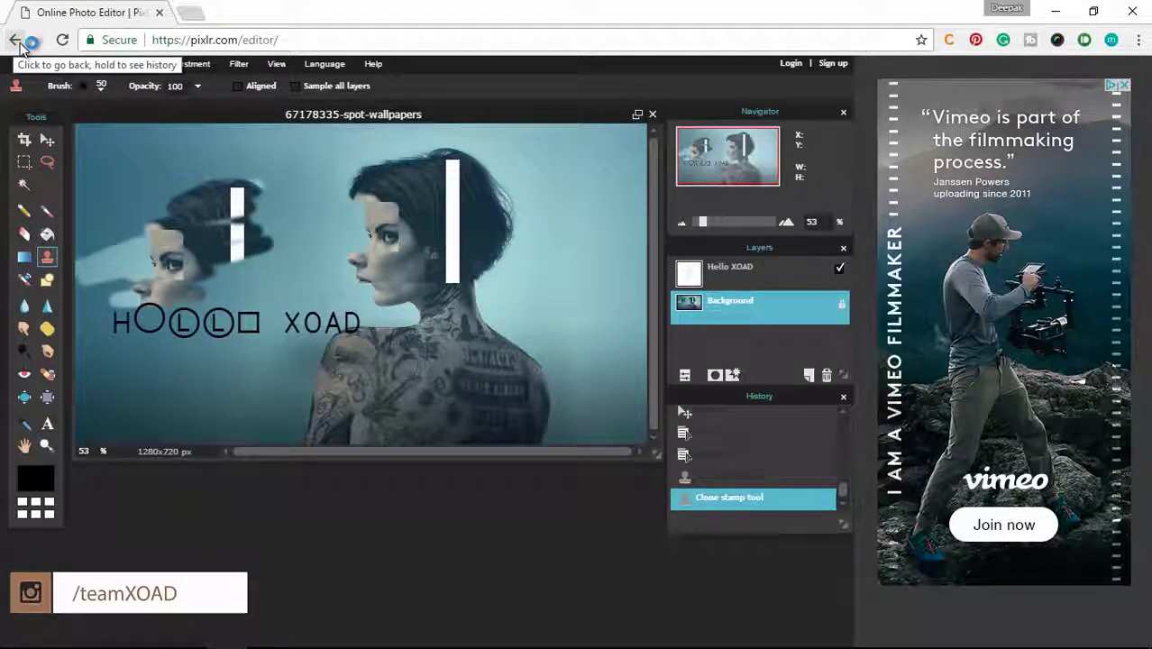
click(20, 43)
Confirm leaving the editor and start a new collage in Pixlr Express.
key(Return)
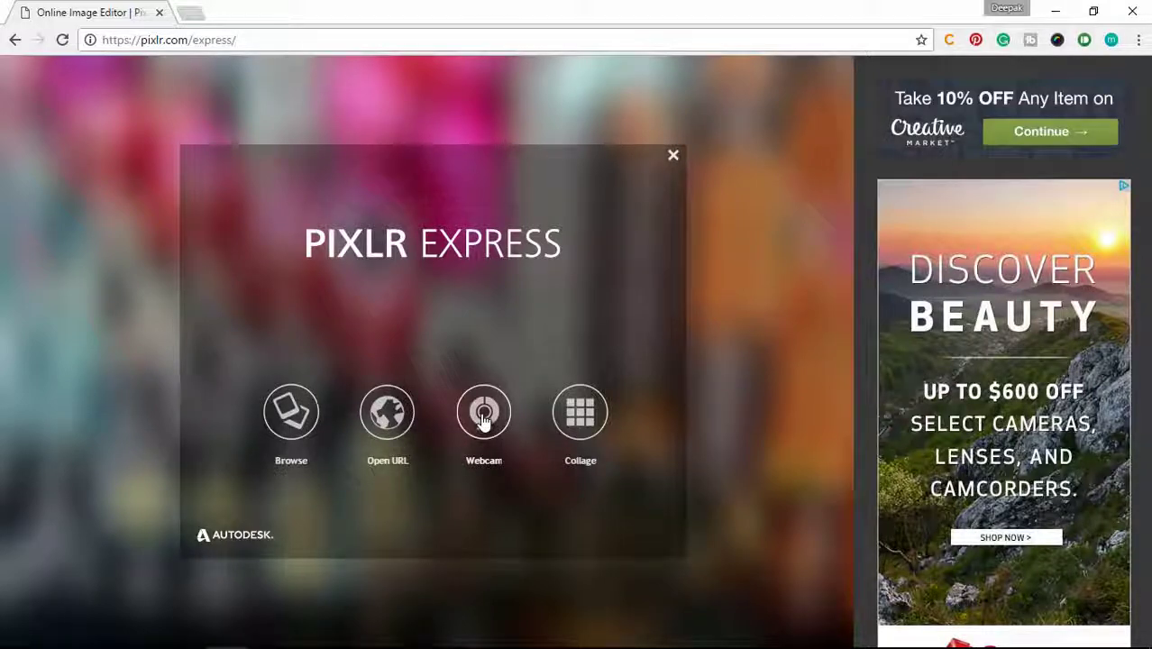
click(581, 413)
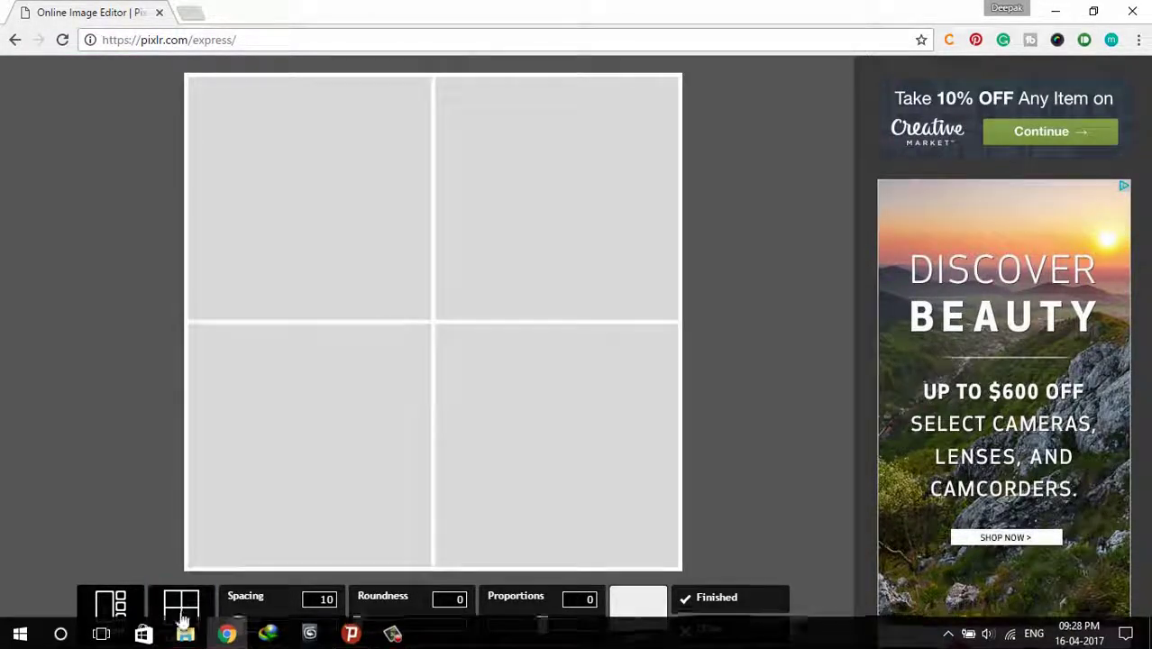
Switch the collage to a staggered four-cell layout.
click(178, 636)
mouse_move(310, 445)
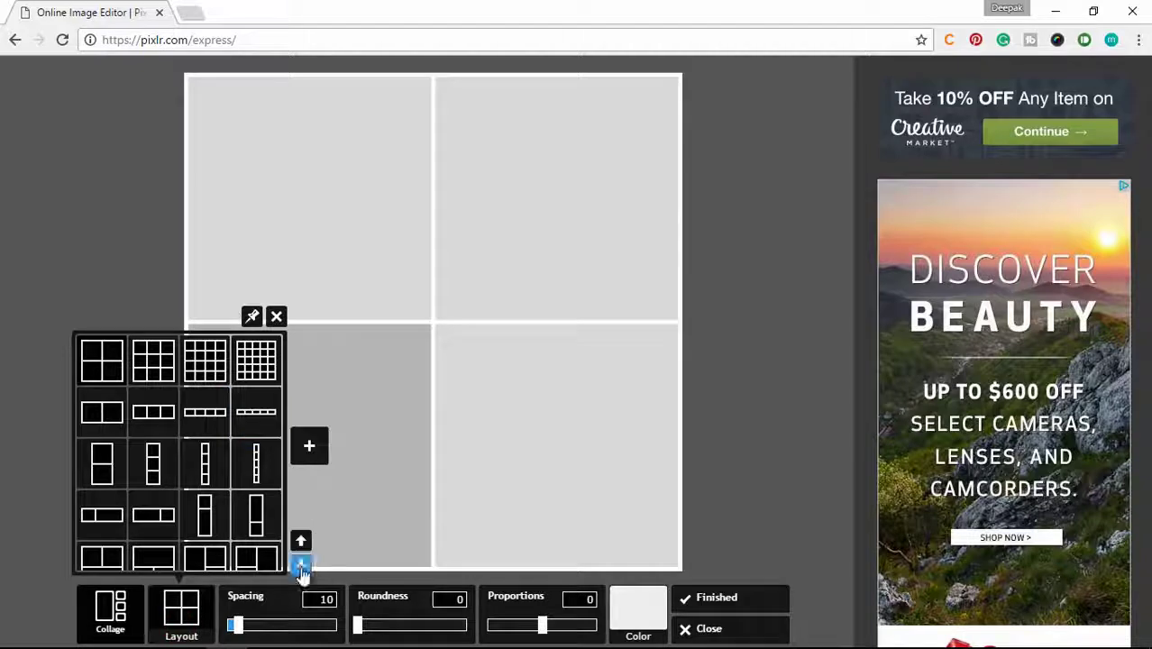
click(301, 567)
click(301, 566)
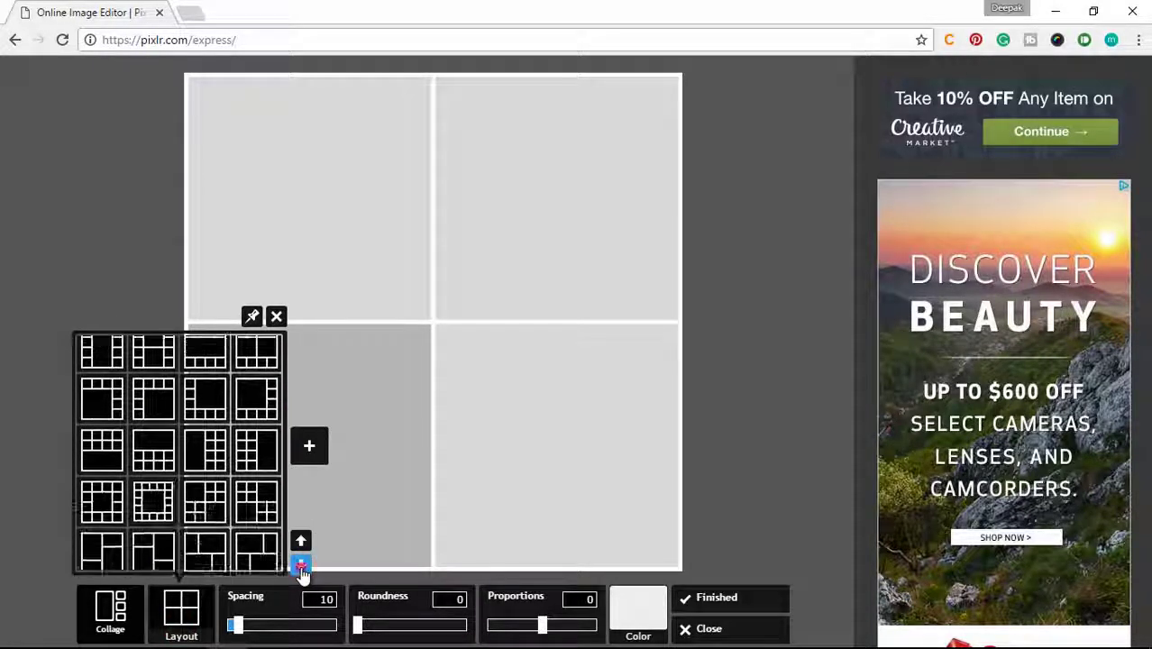
click(301, 566)
click(205, 389)
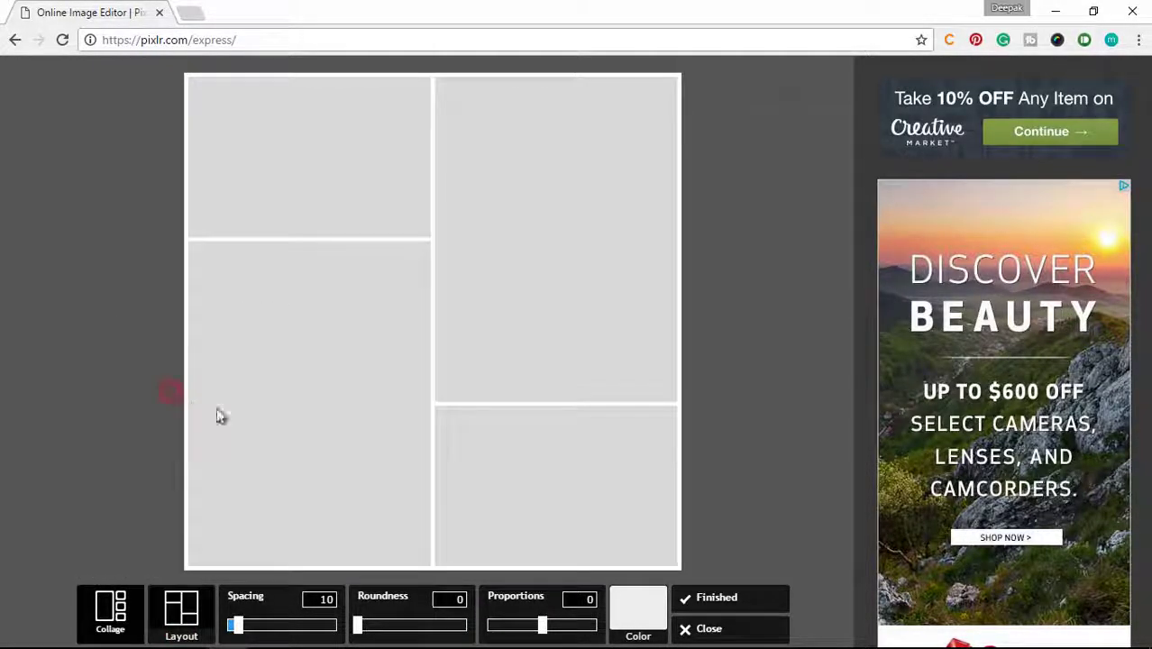
Fill the top-left cell with the dark circular interface image, then add the top-right photo.
click(304, 158)
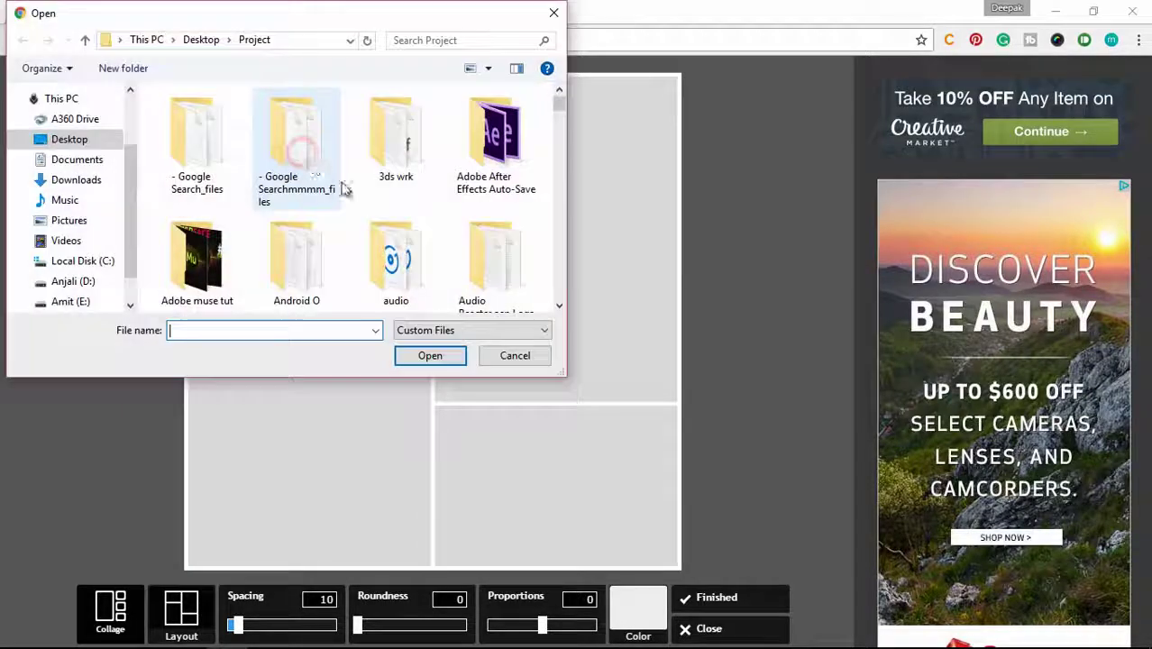
drag(555, 105, 559, 139)
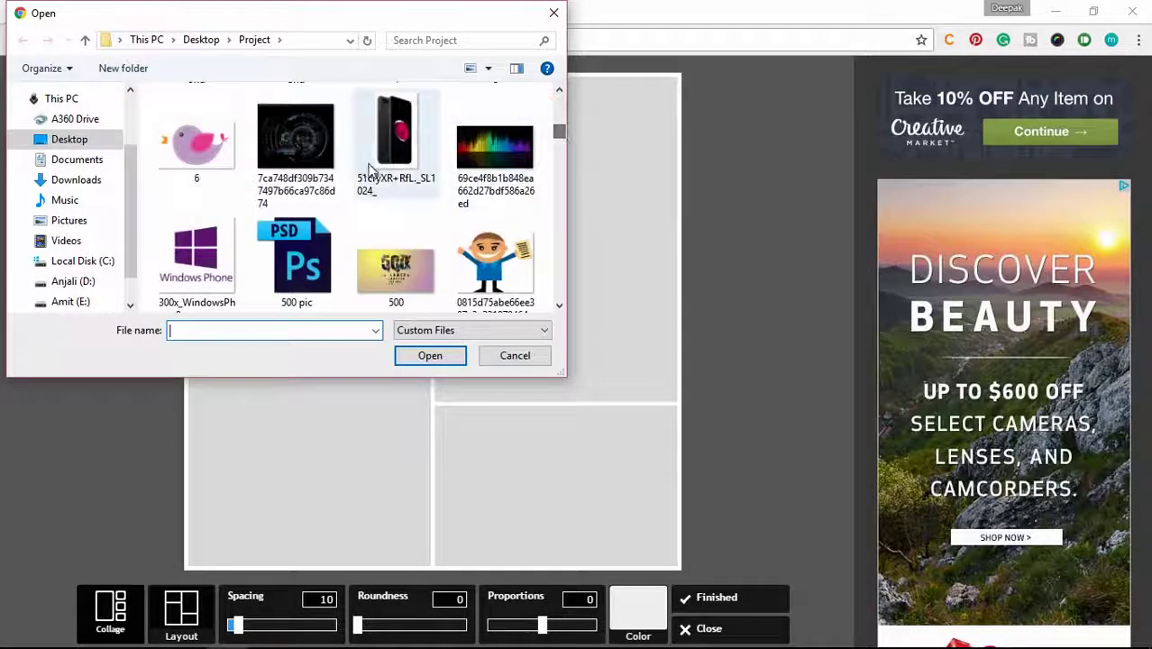
click(295, 144)
click(411, 357)
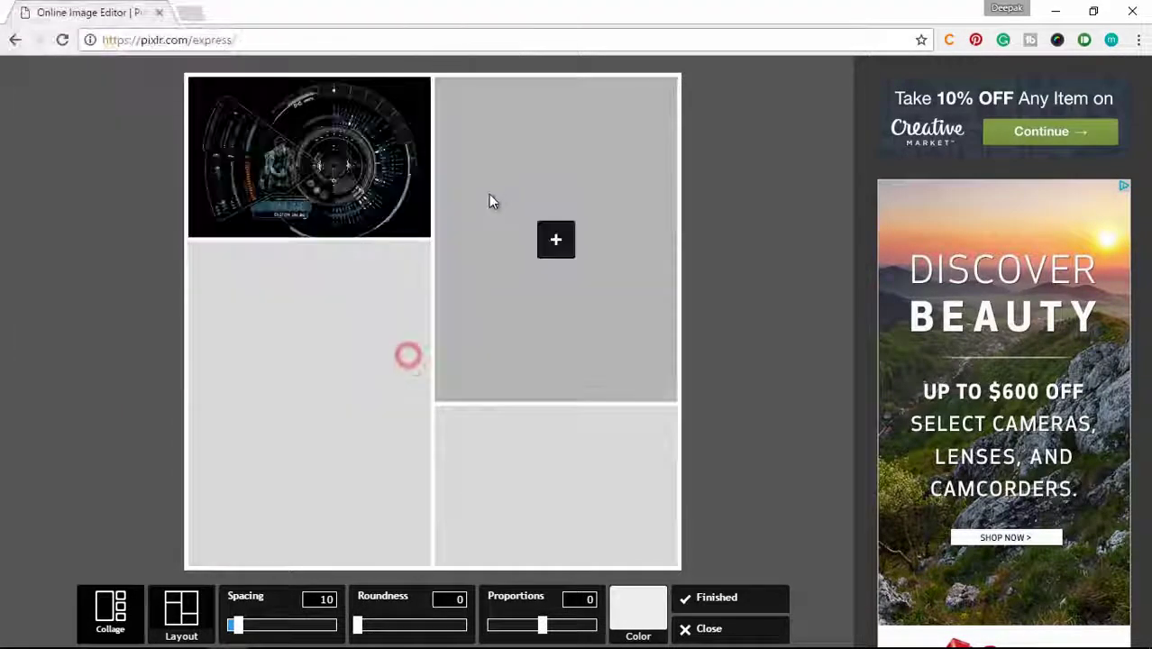
click(556, 240)
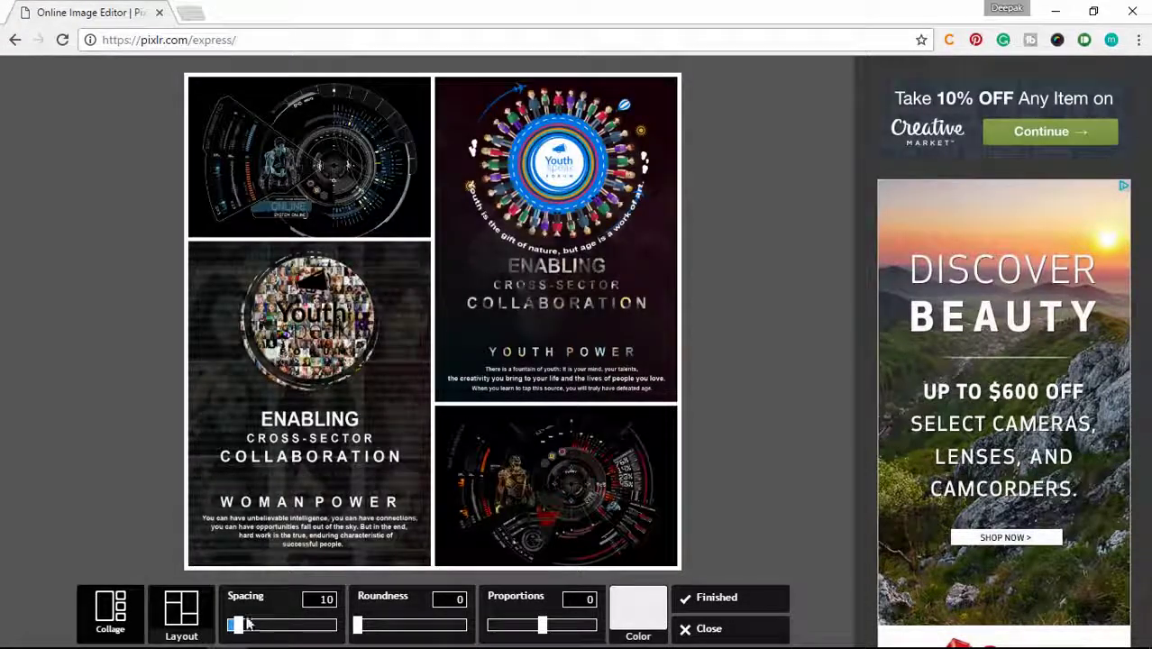
Set collage spacing to 0, tweak roundness and proportions, and finish the collage.
mouse_move(238, 631)
mouse_down()
mouse_move(285, 628)
mouse_move(223, 637)
mouse_up()
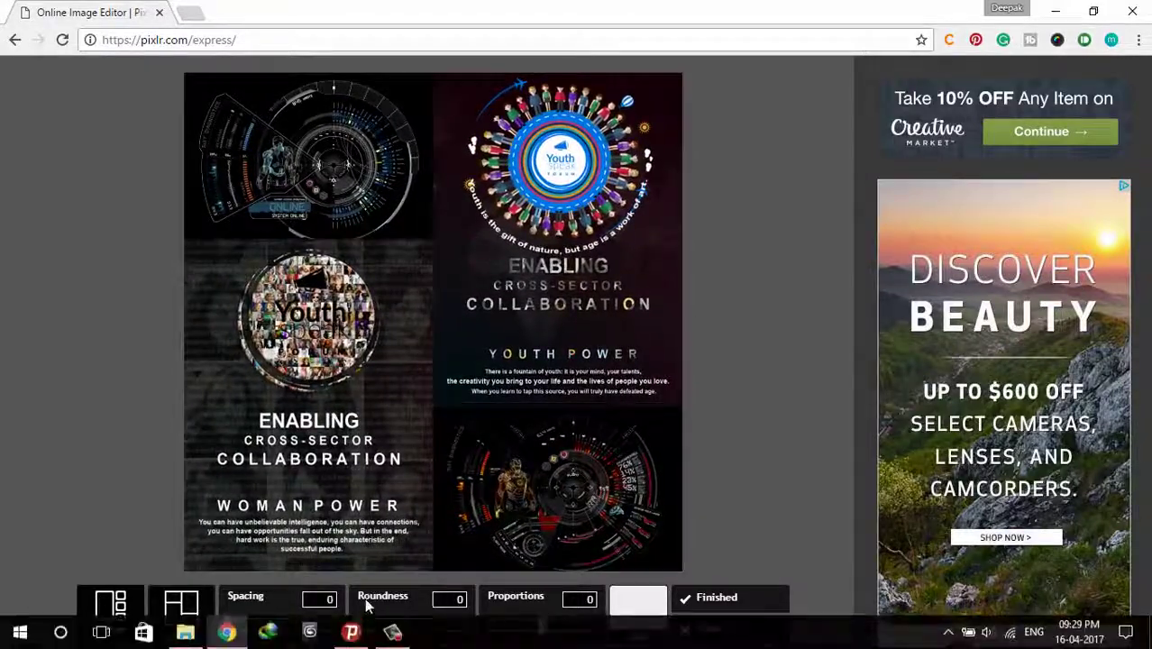
mouse_move(359, 625)
mouse_down()
mouse_move(464, 635)
mouse_move(361, 631)
mouse_up()
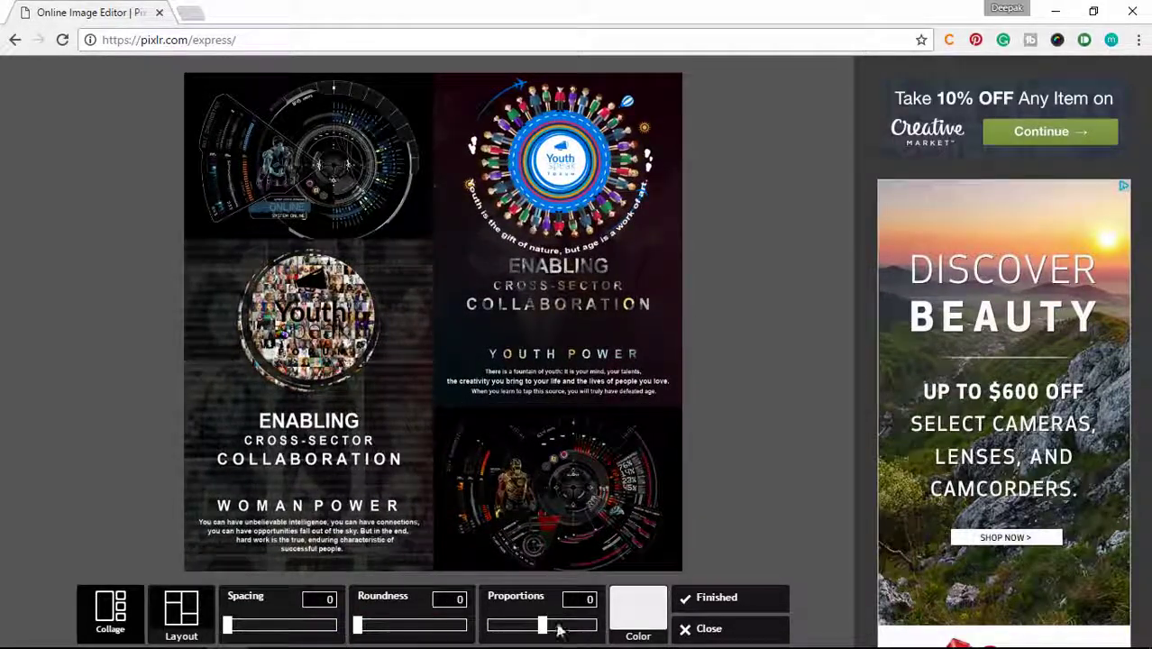
mouse_move(539, 629)
mouse_down()
mouse_move(493, 631)
mouse_move(558, 631)
mouse_move(532, 633)
mouse_move(543, 638)
mouse_up()
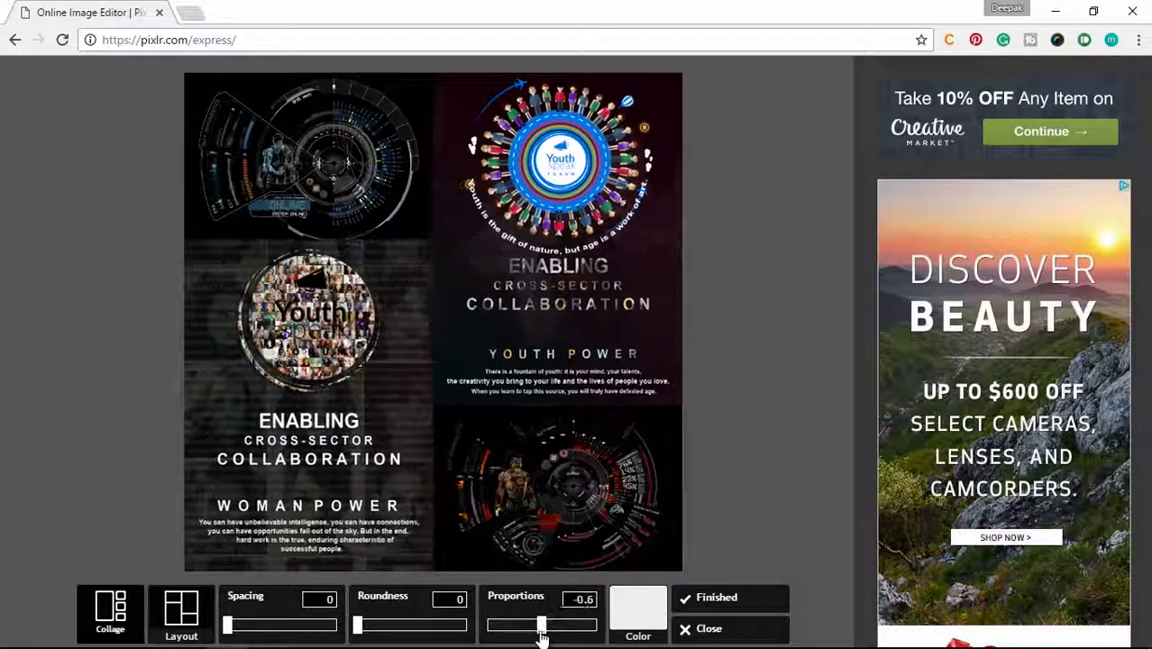
click(721, 598)
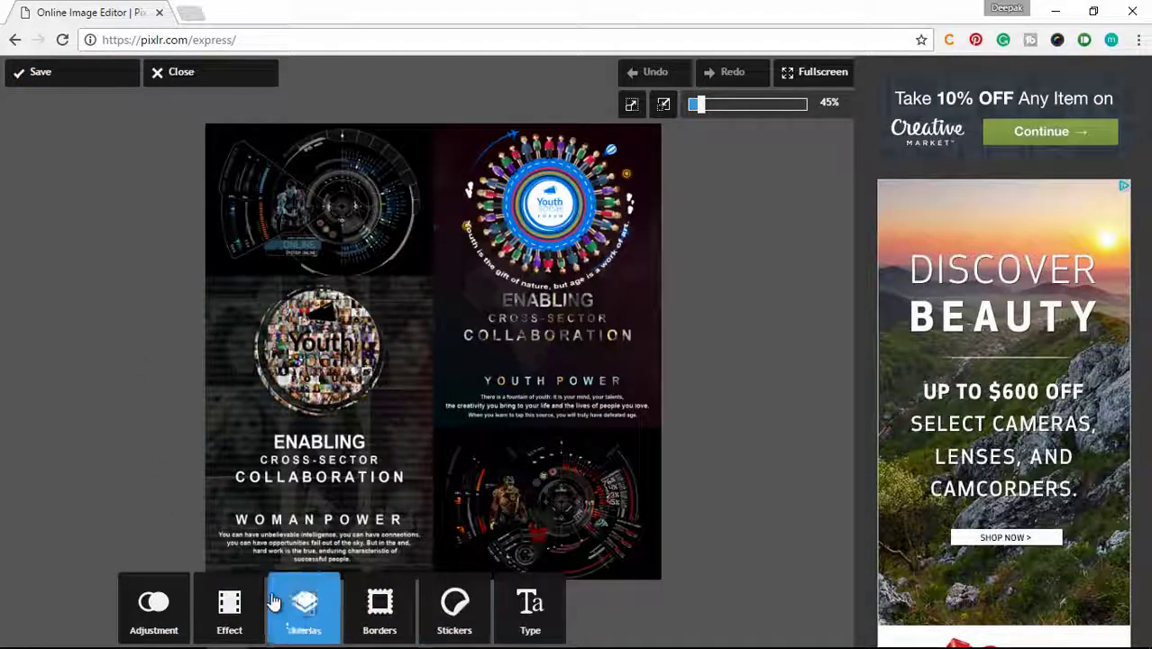
Apply the Amber effect from the Default effect pack.
click(245, 599)
click(230, 546)
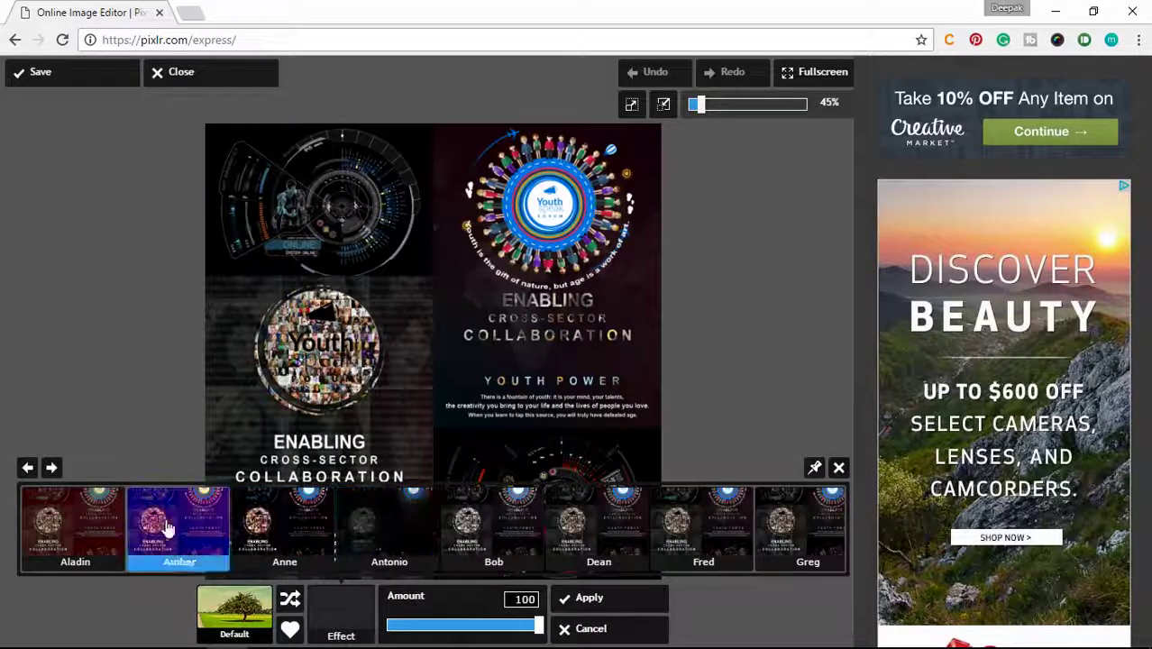
click(157, 525)
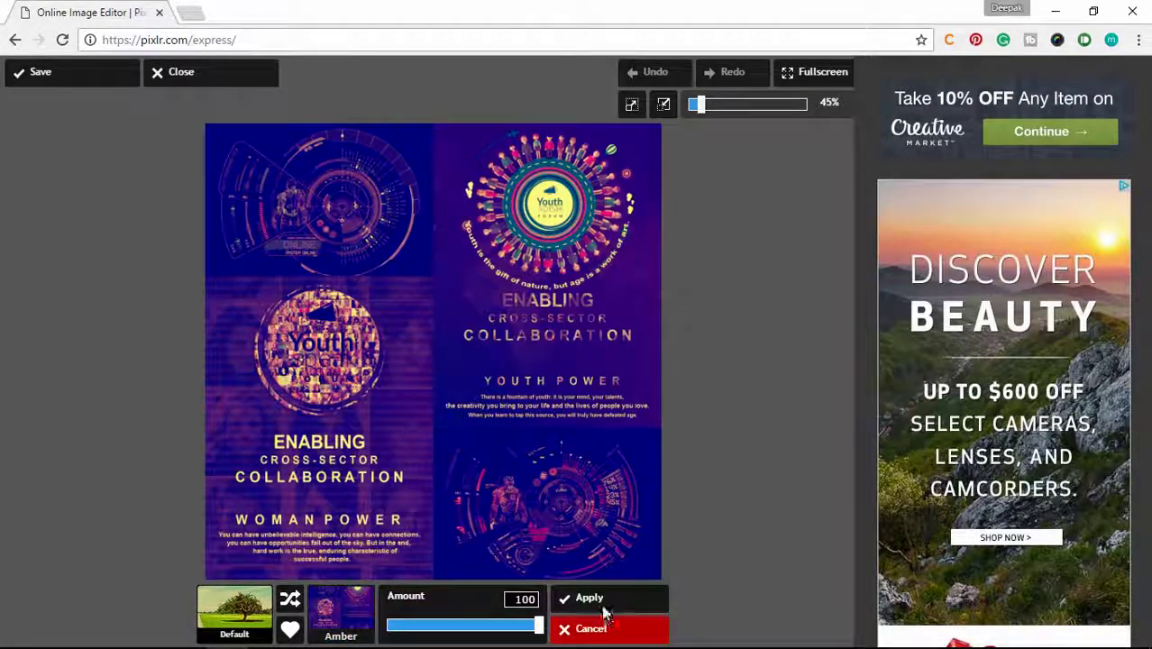
click(589, 600)
Apply the Nature border and bring up the sticker categories.
click(380, 604)
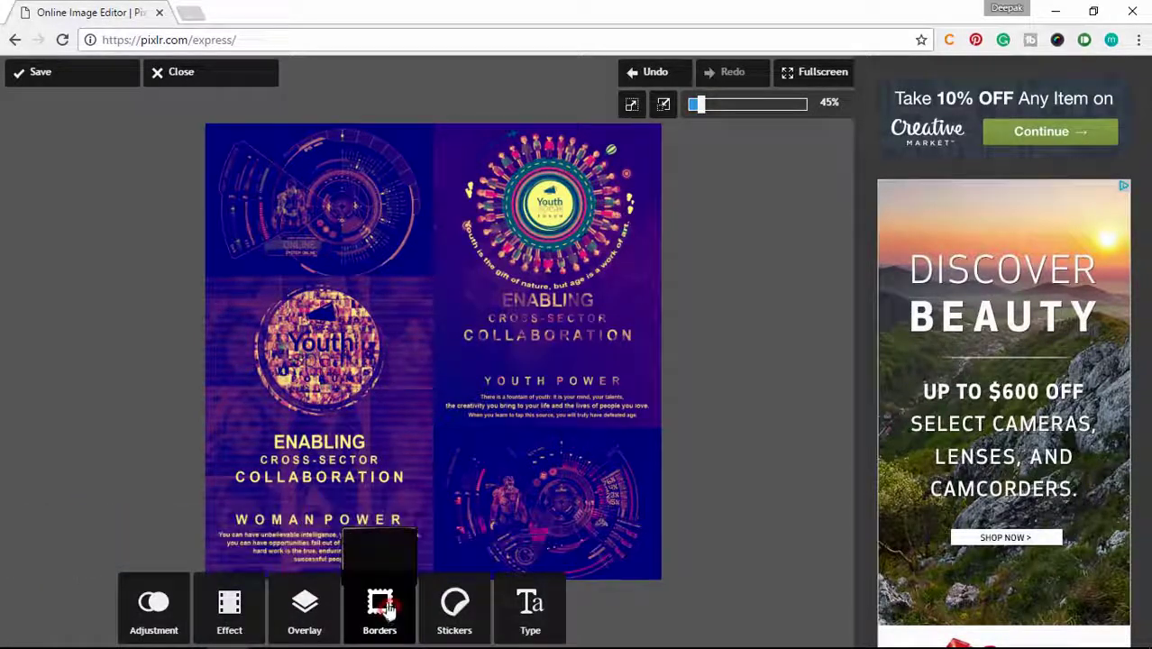
click(418, 547)
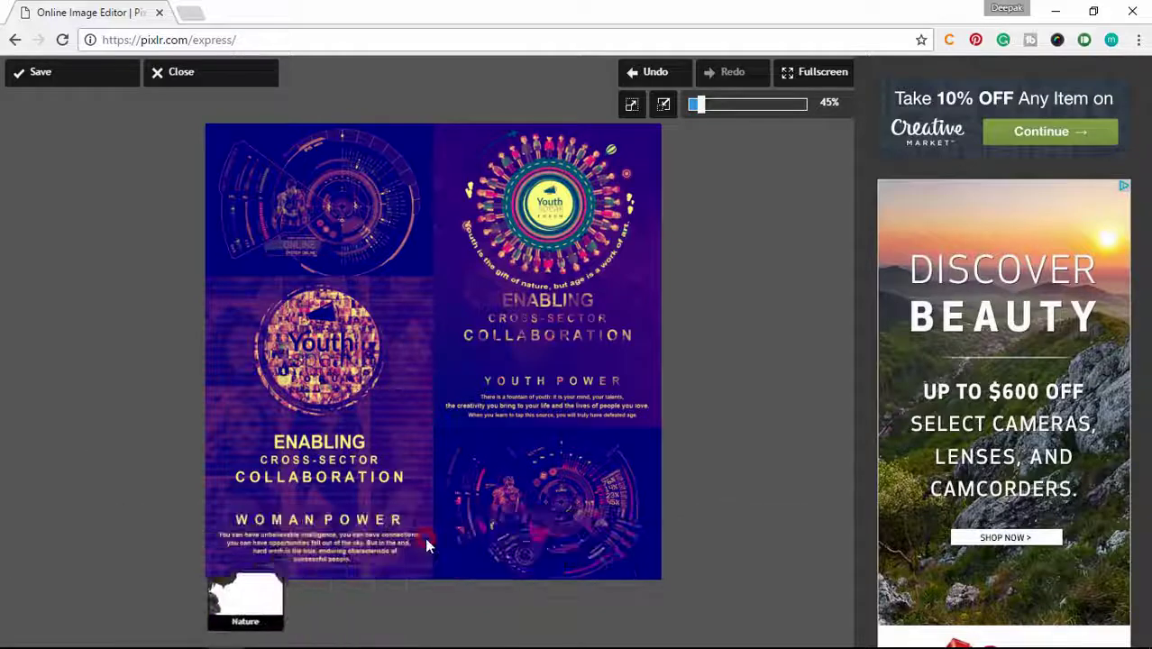
click(642, 598)
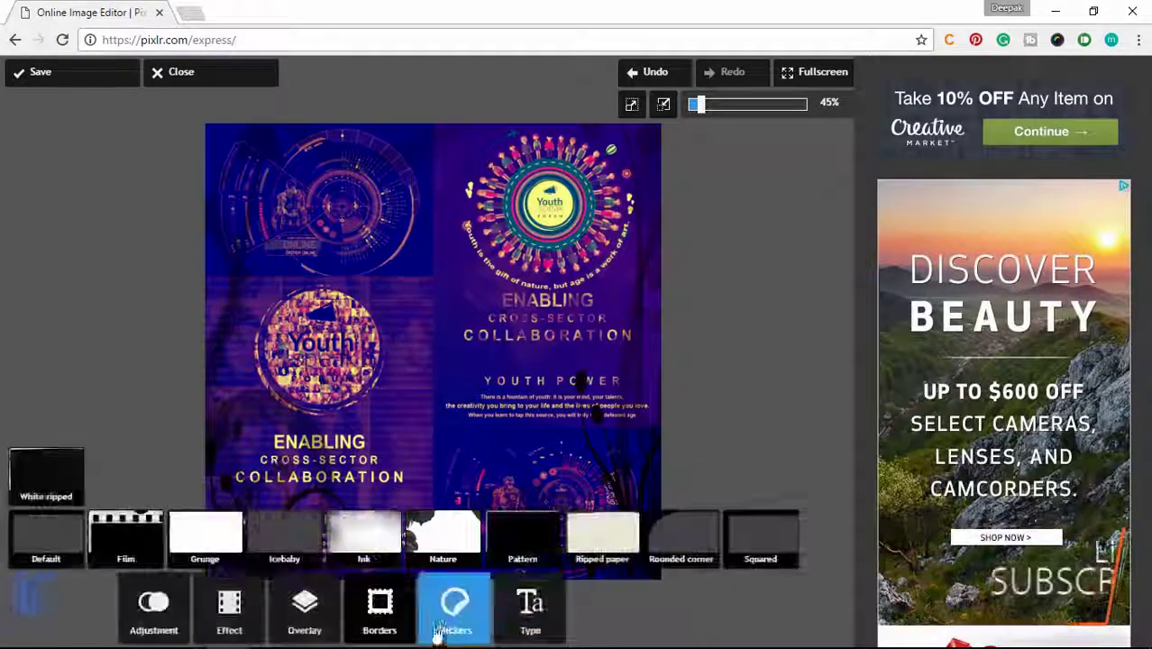
click(454, 606)
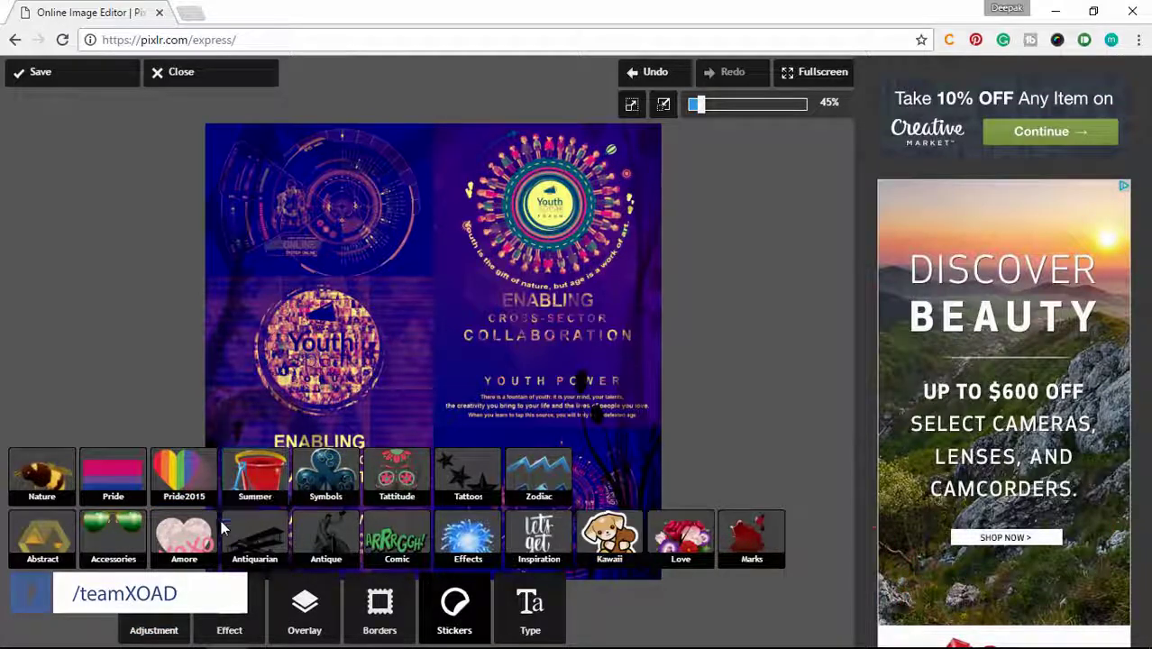
Add a white Inspiration 'Escape is beautiful' sticker near the top of the collage.
click(545, 539)
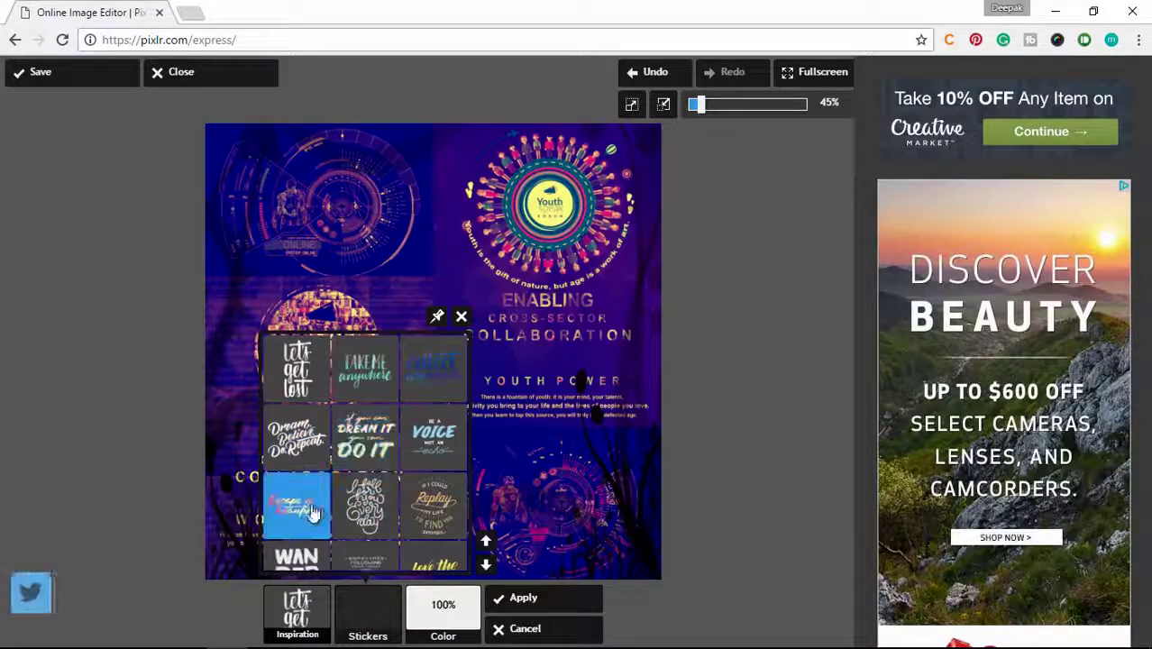
click(297, 505)
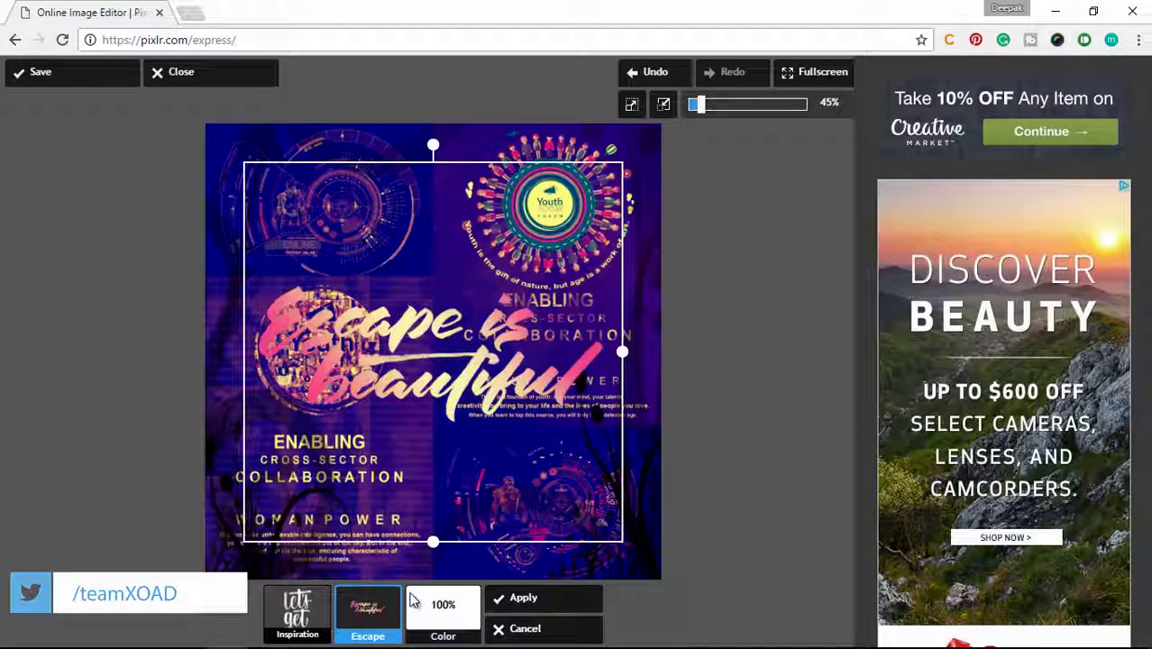
mouse_move(448, 385)
mouse_down()
mouse_move(493, 443)
mouse_move(444, 277)
mouse_up()
click(449, 620)
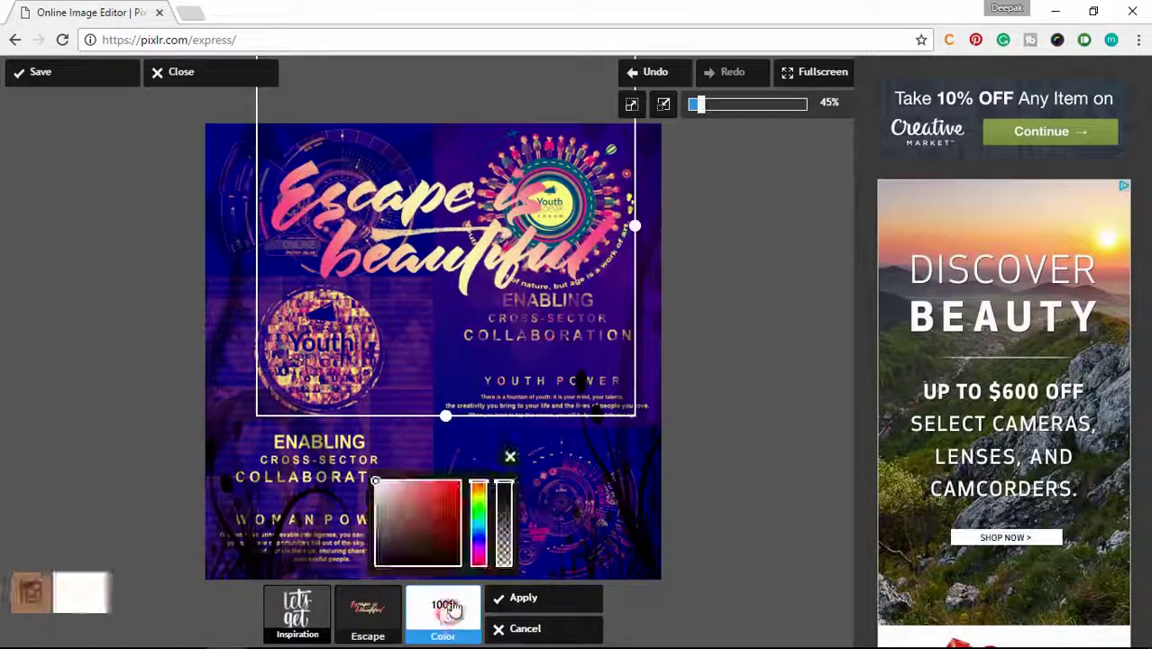
drag(435, 506, 357, 477)
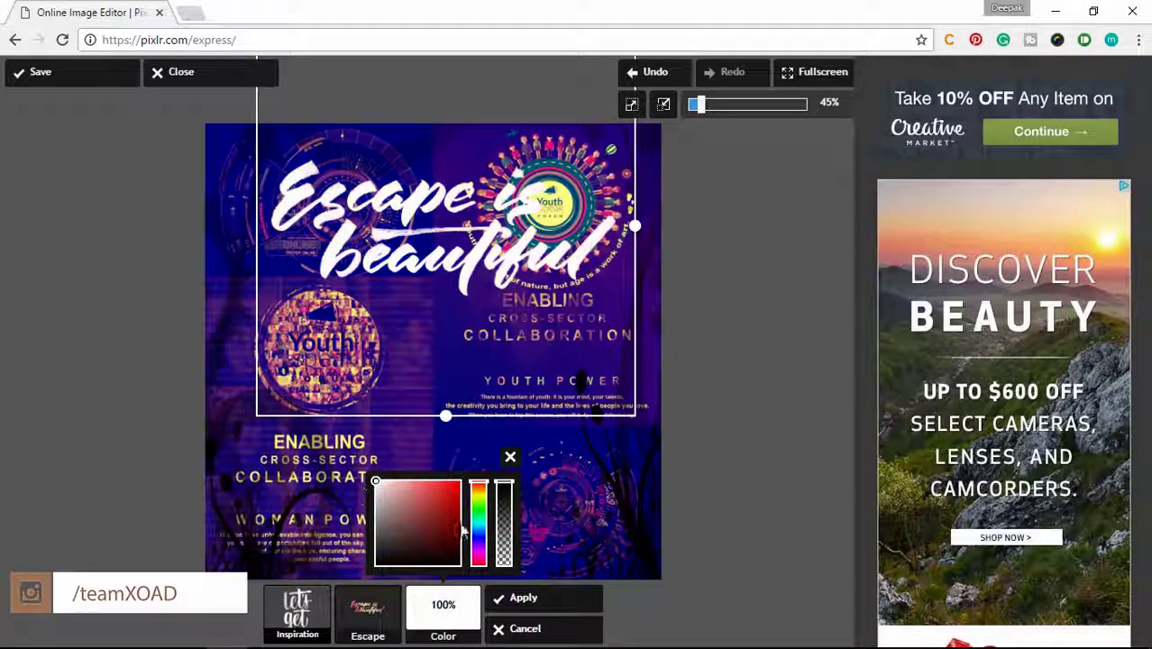
click(526, 597)
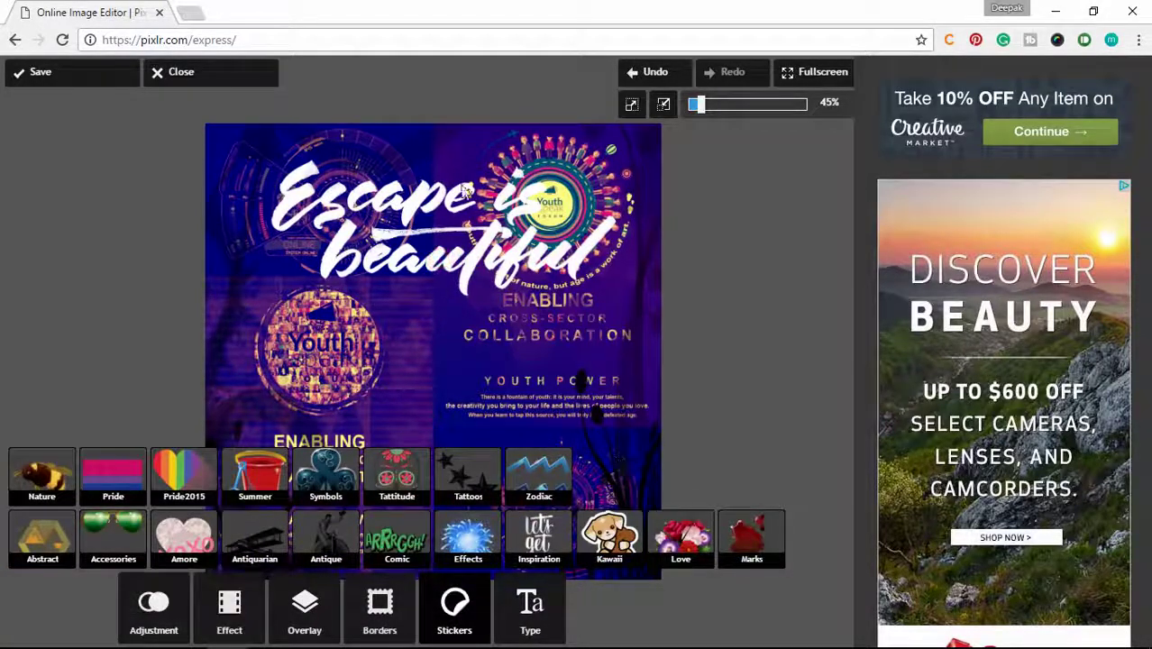
Save the collage image as 'collage'.
click(56, 73)
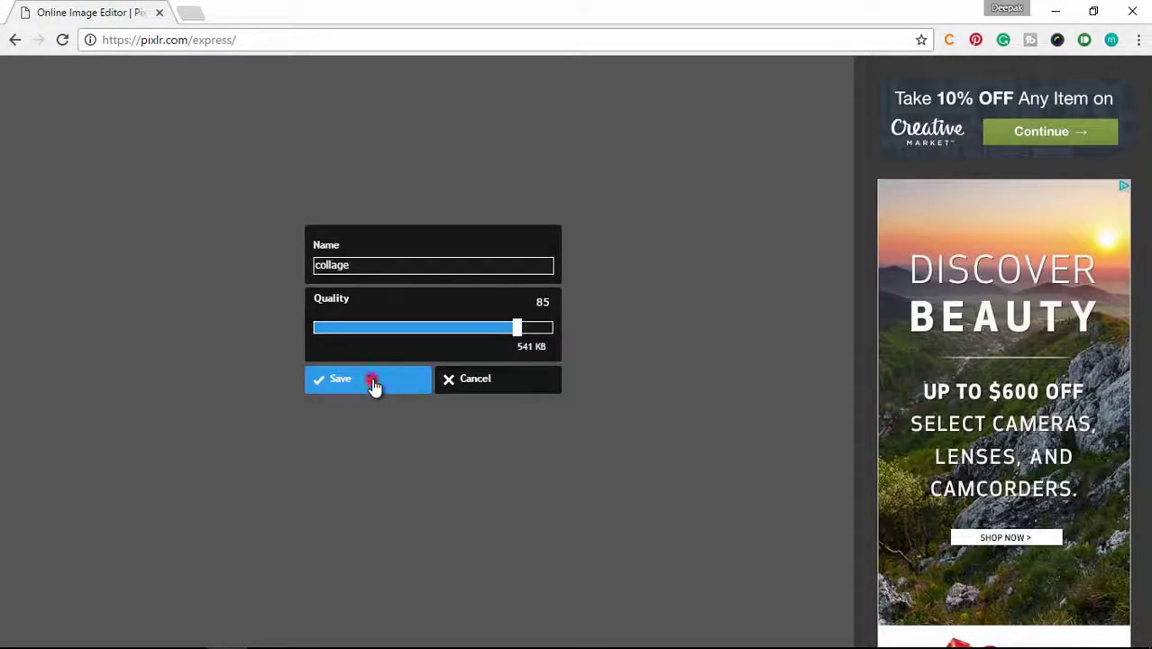
click(374, 384)
key(Return)
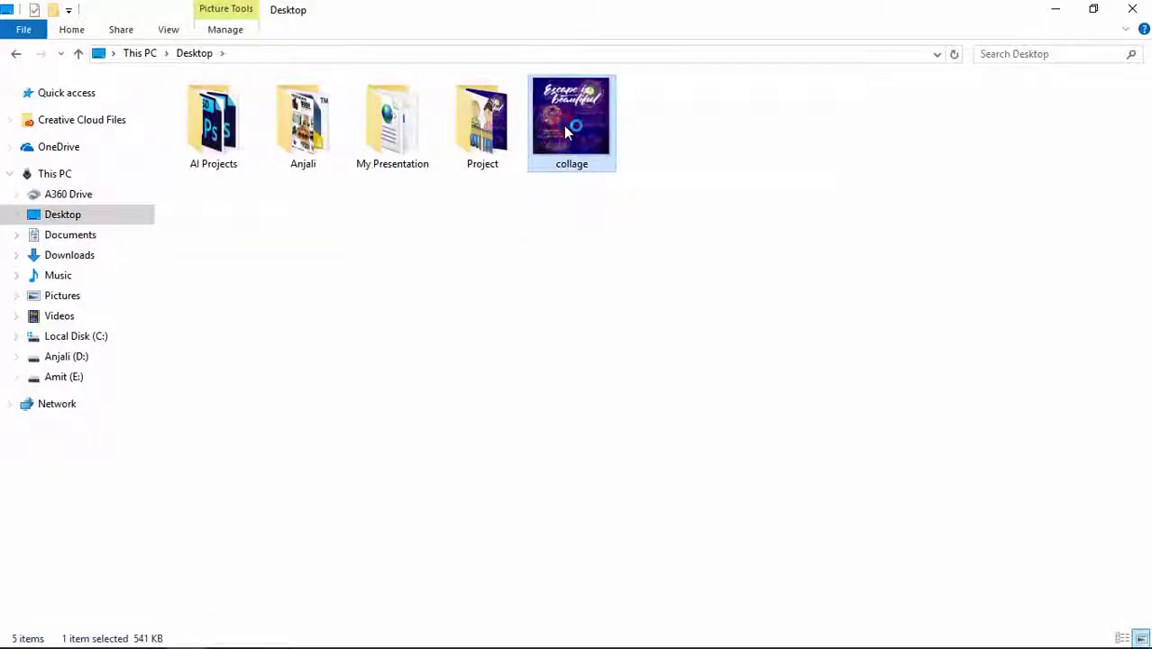